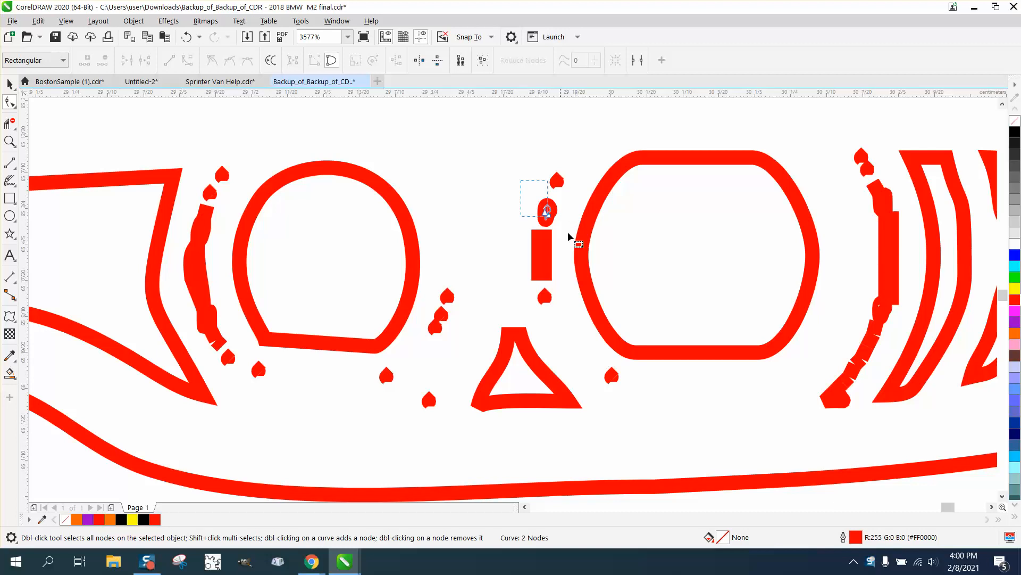
Delete the small oval, the speck above it, the solid rectangle and the triangle between the two headlight lenses
key(Delete)
click(557, 181)
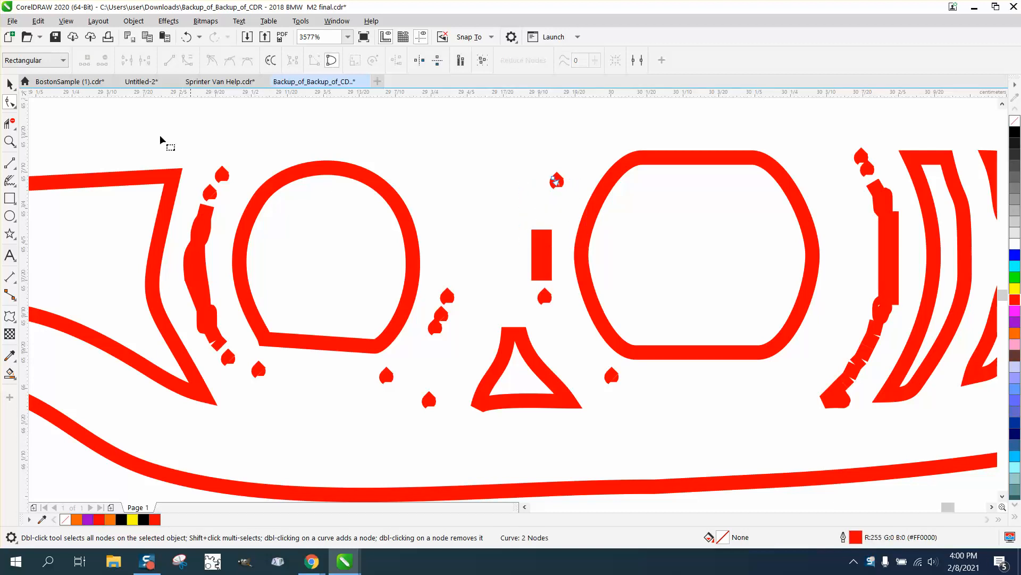
click(9, 84)
key(Delete)
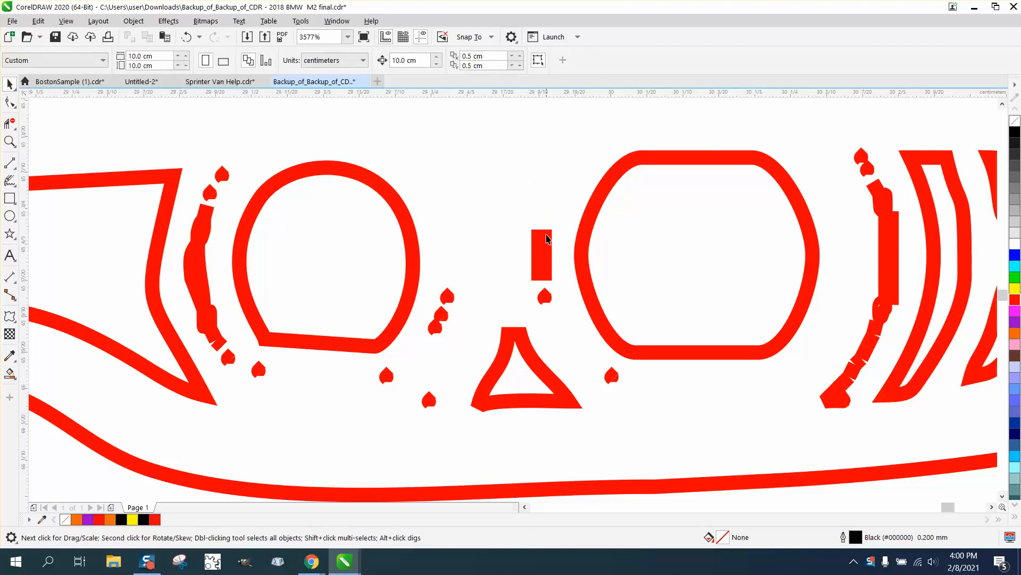
click(543, 247)
key(Delete)
click(529, 345)
key(Delete)
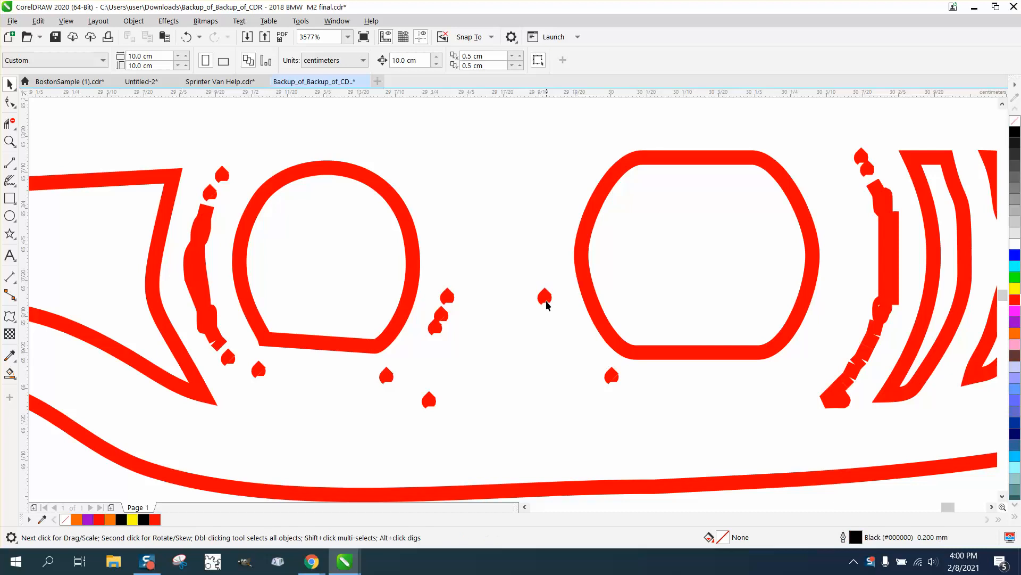
Delete the remaining stray specks between the round and the octagonal lens and just below the octagonal one
click(546, 298)
key(Delete)
click(608, 376)
key(Delete)
click(440, 315)
key(Delete)
click(447, 296)
key(Delete)
click(435, 327)
key(Delete)
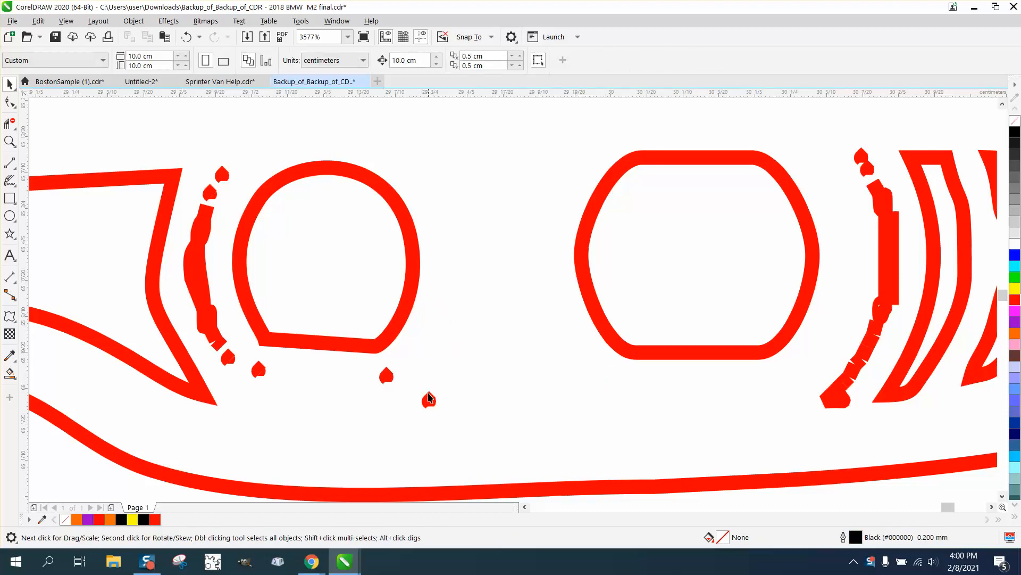
Delete the three stray specks below the round headlight lens
click(428, 400)
key(Delete)
click(386, 376)
key(Delete)
click(258, 369)
key(Delete)
Delete the jagged fragments along the left side of the round headlight lens, working from its lower end upward
click(228, 357)
key(Delete)
click(218, 345)
key(Delete)
click(204, 312)
key(Delete)
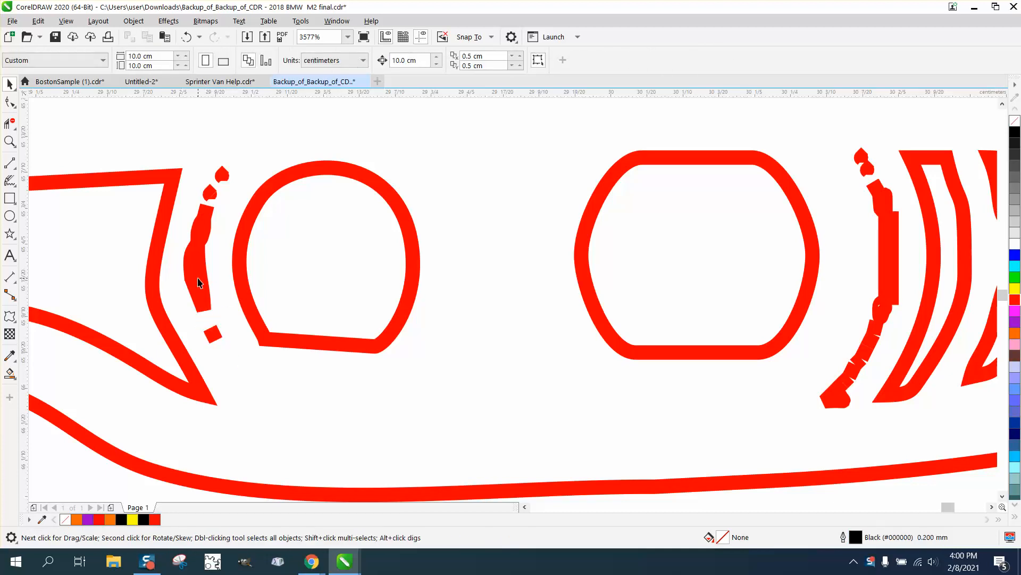
click(198, 277)
key(Delete)
click(204, 221)
key(Delete)
Delete the last specks and the two small squares to the left of the round headlight lens
click(212, 191)
key(Delete)
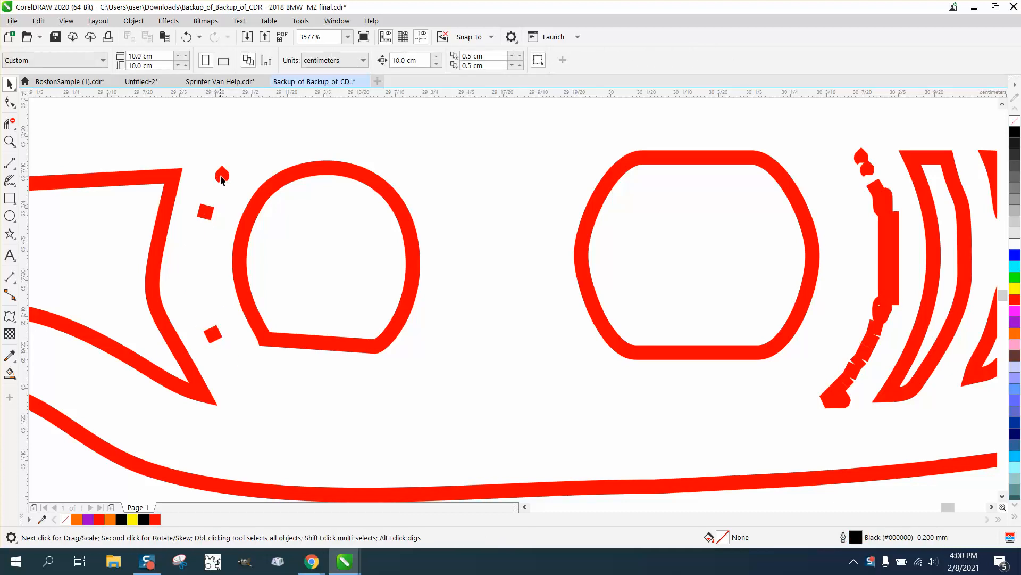
click(222, 174)
key(Delete)
drag(205, 213, 204, 219)
click(213, 334)
key(Delete)
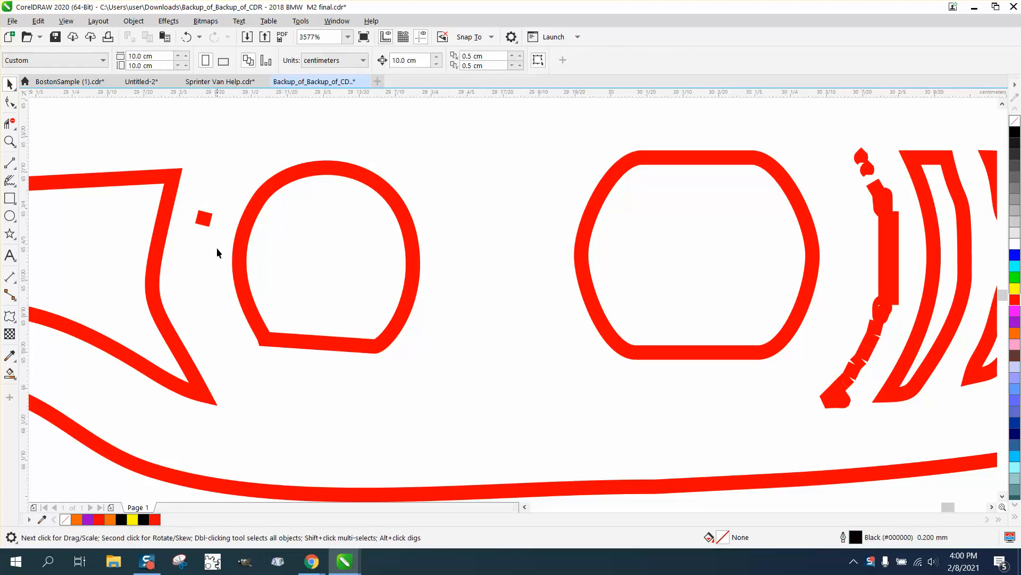
click(204, 218)
key(Delete)
Delete the stray fragments and the speck inside the upper-left corner of the left kidney grille's frame
scroll(688, 375, down, 2)
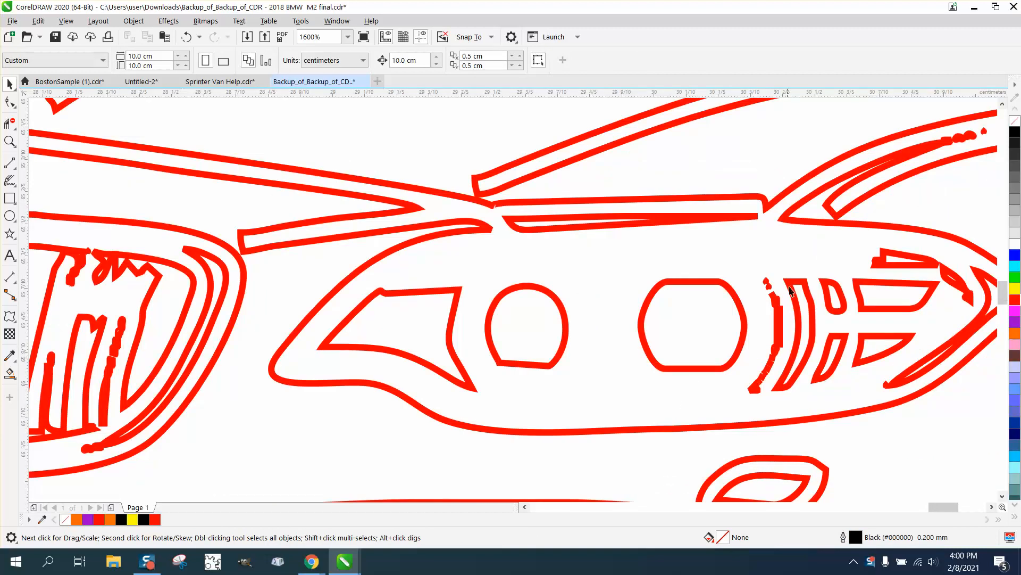
scroll(791, 377, down, 2)
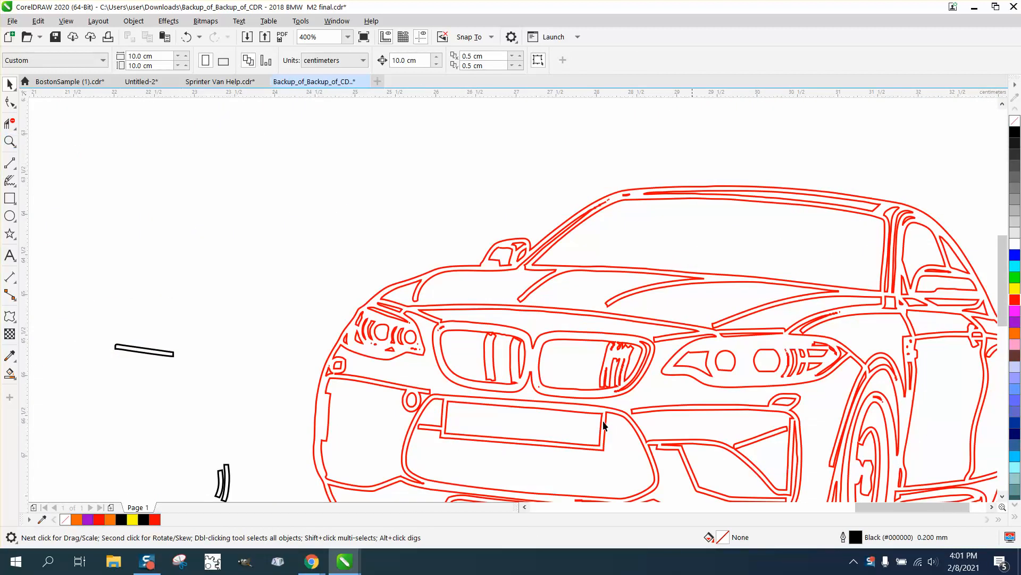
click(9, 141)
drag(412, 298, 723, 428)
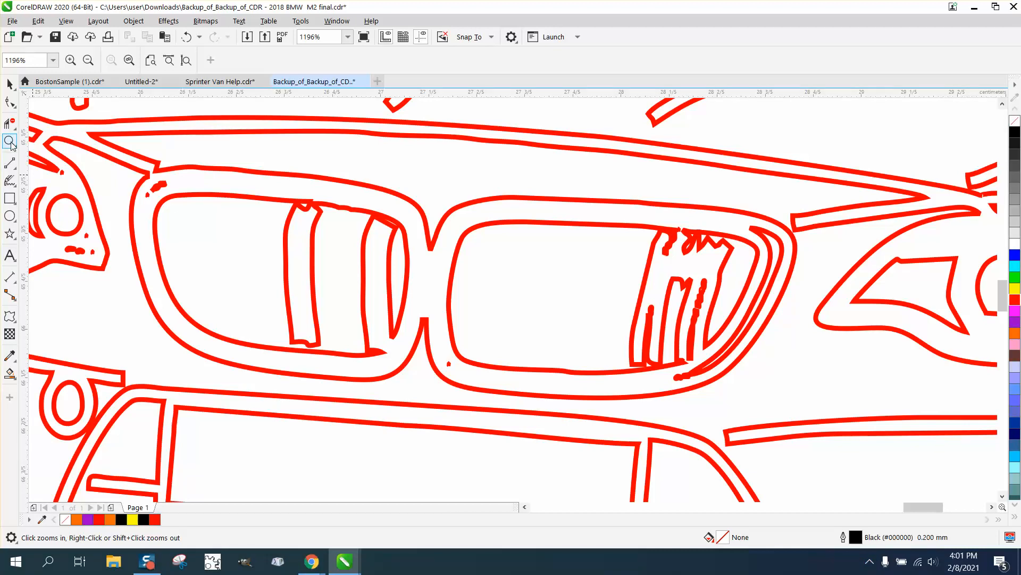
click(16, 172)
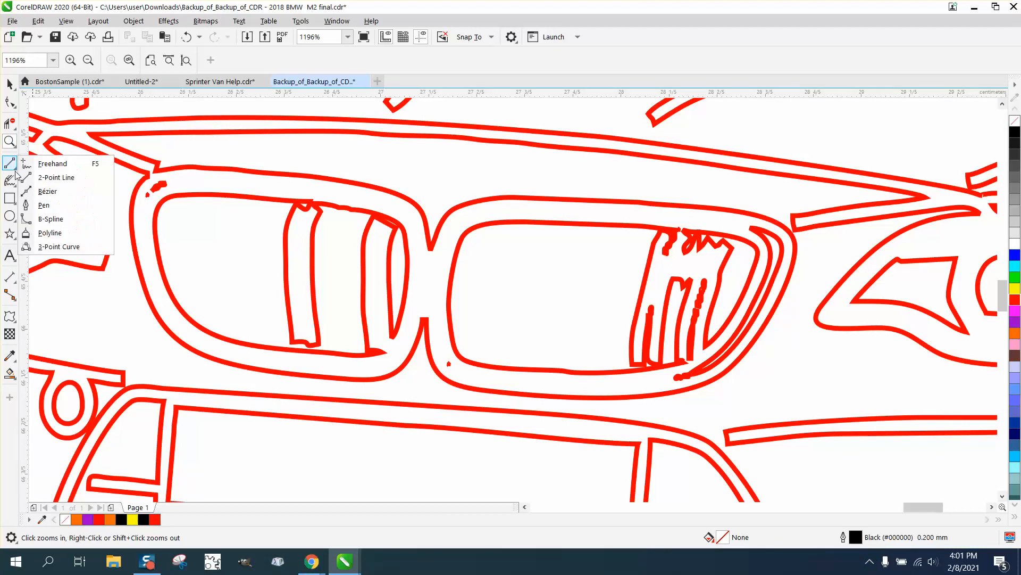
click(41, 178)
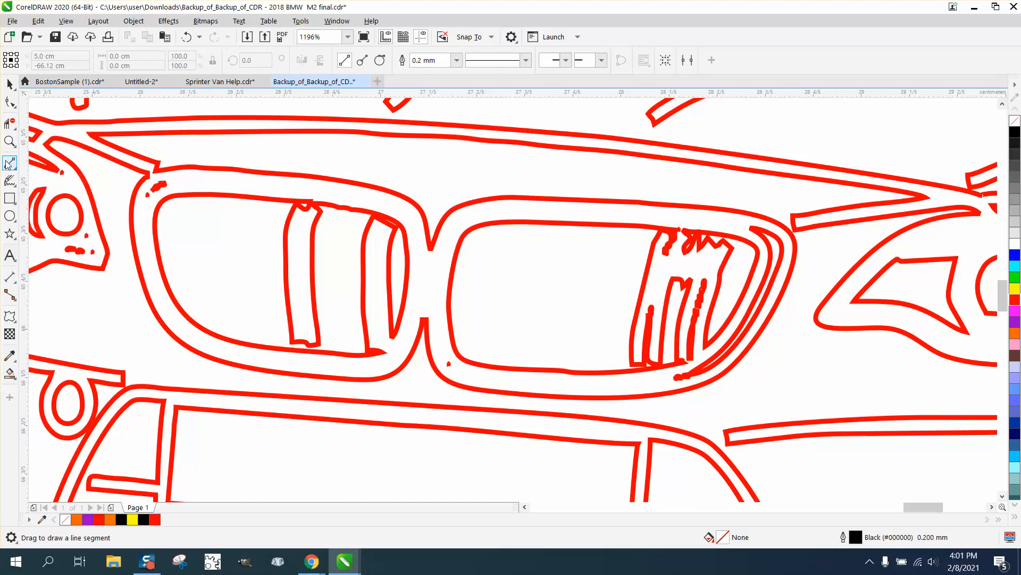
click(10, 141)
drag(163, 184, 168, 239)
click(10, 102)
click(229, 191)
scroll(168, 239, down, 4)
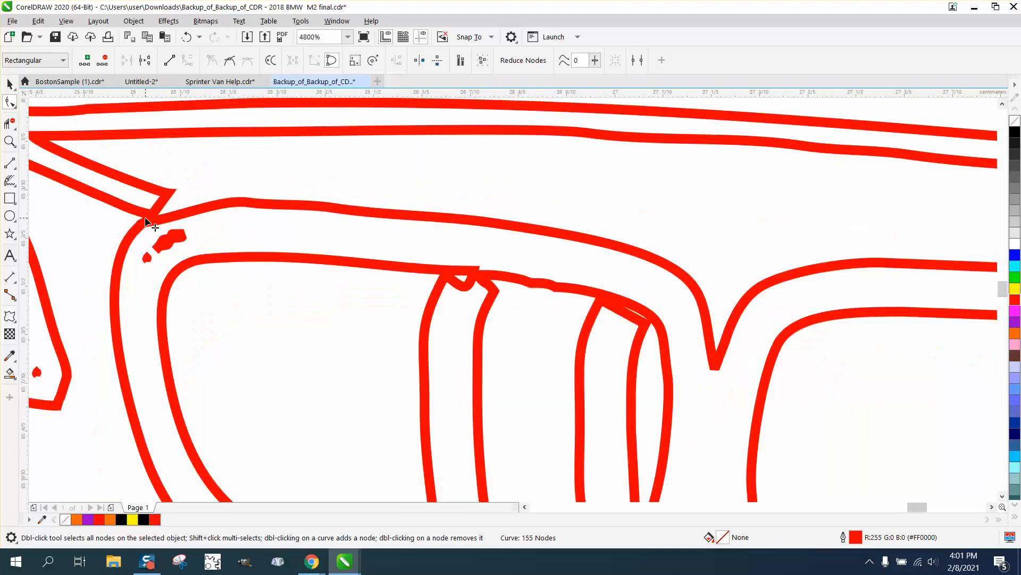
click(182, 239)
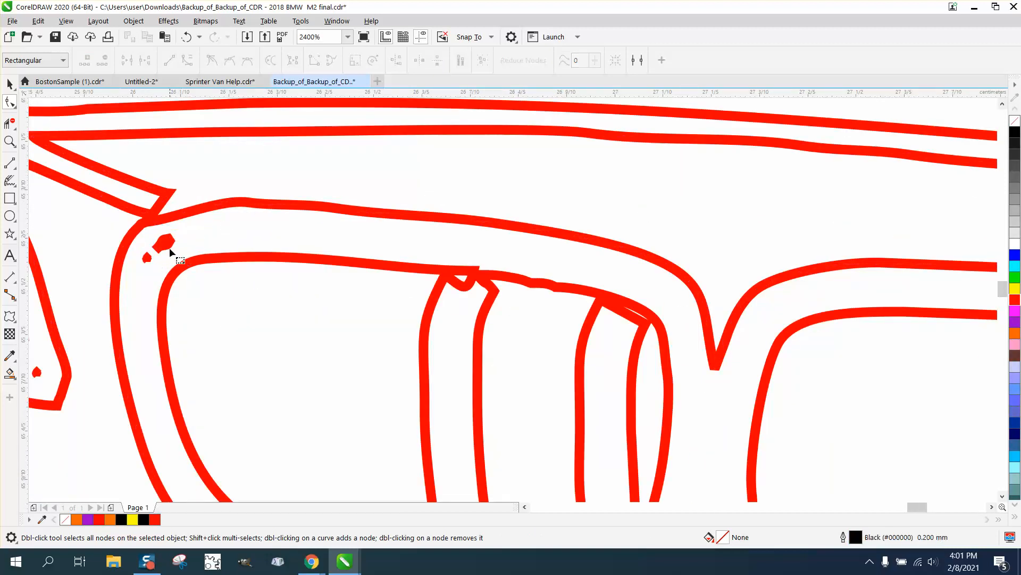
drag(184, 235, 172, 238)
click(157, 253)
key(Delete)
click(148, 260)
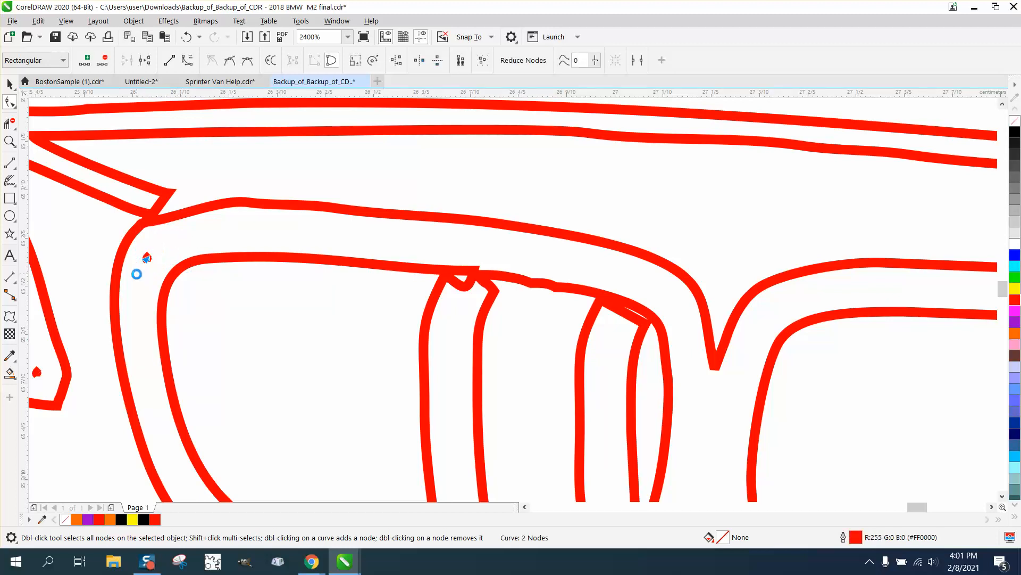
key(Delete)
Move the node at the top of the left grille's first bar onto the end of the frame's inner outline
scroll(155, 274, down, 2)
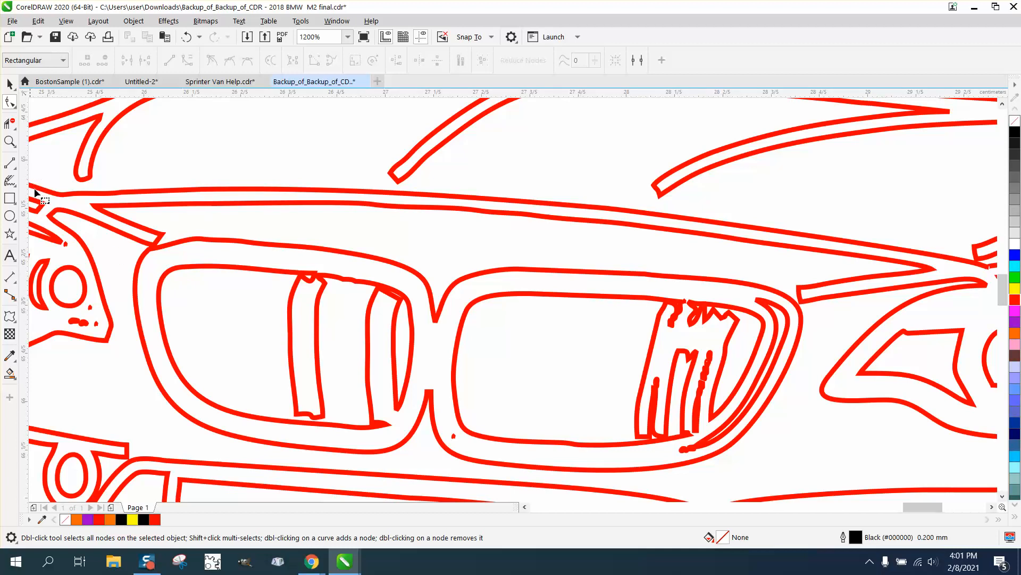
click(10, 141)
drag(261, 257, 456, 346)
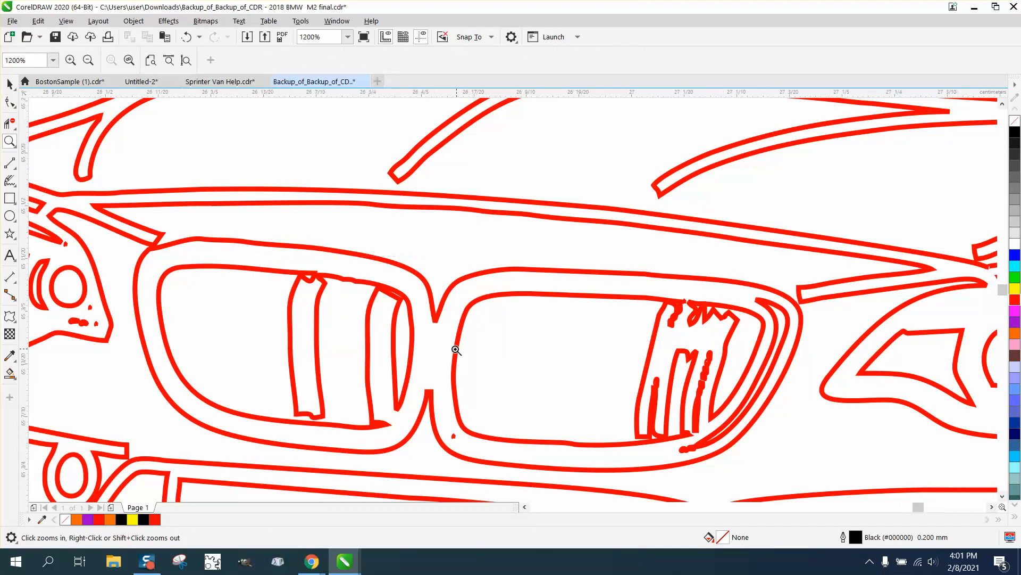
click(9, 103)
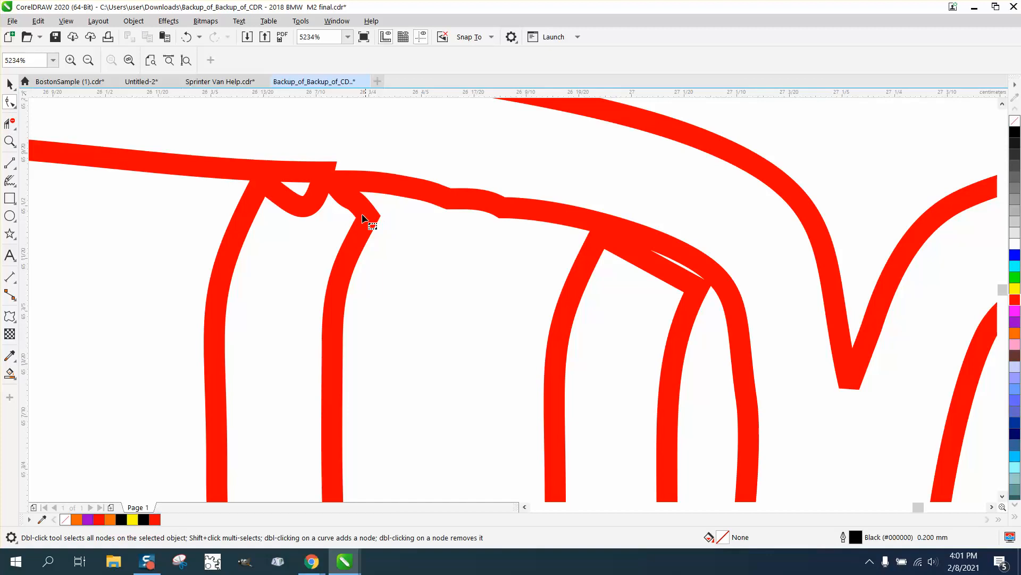
click(365, 218)
mouse_move(331, 181)
mouse_down()
mouse_move(346, 177)
mouse_move(319, 169)
mouse_up()
Remove the first vertical bar in the left kidney grille with Virtual Segment Delete
click(10, 123)
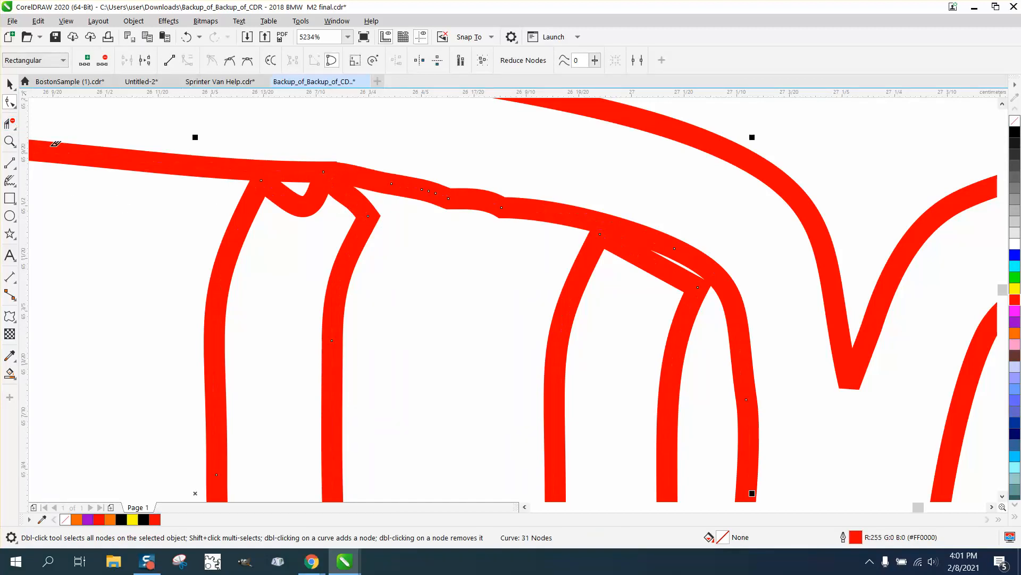
click(348, 261)
scroll(330, 257, down, 2)
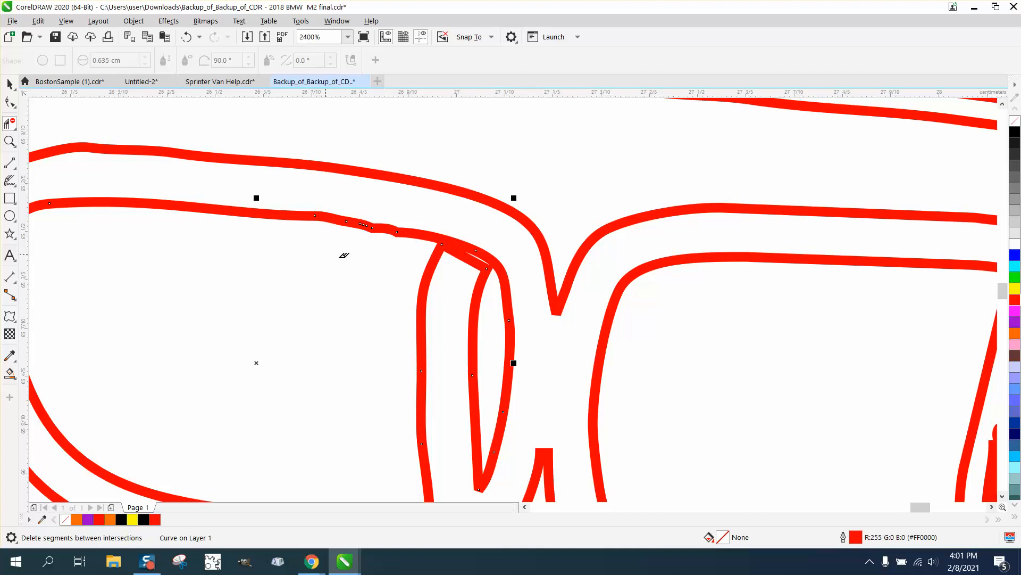
Try to cut away the left grille's second bar with Virtual Segment Delete and undo the deletion
drag(412, 280, 494, 334)
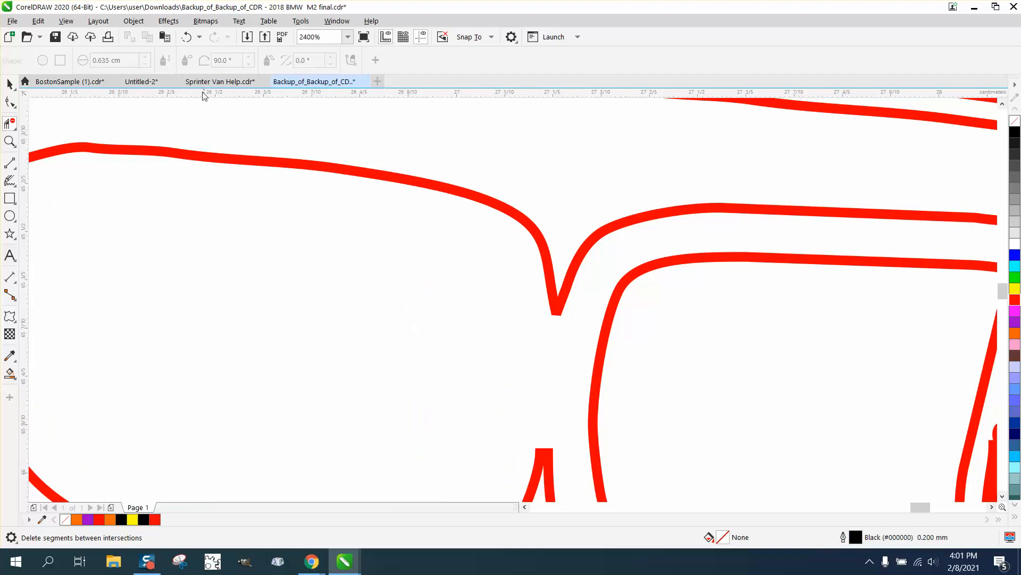
click(186, 36)
Join the lower tip of the left grille's second bar to the frame's lower inner outline with the Shape tool
scroll(278, 187, down, 2)
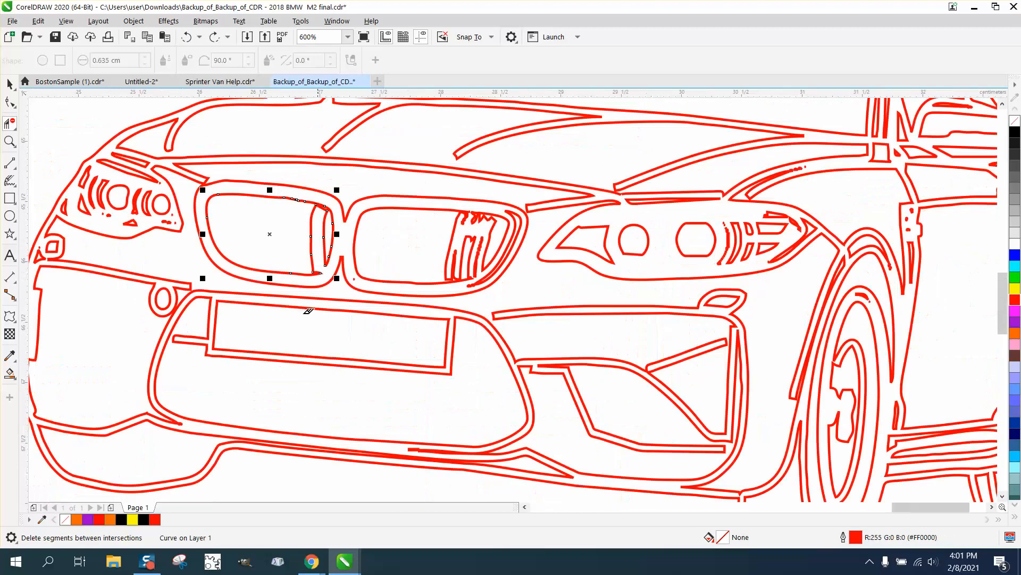
click(10, 141)
drag(239, 217, 450, 327)
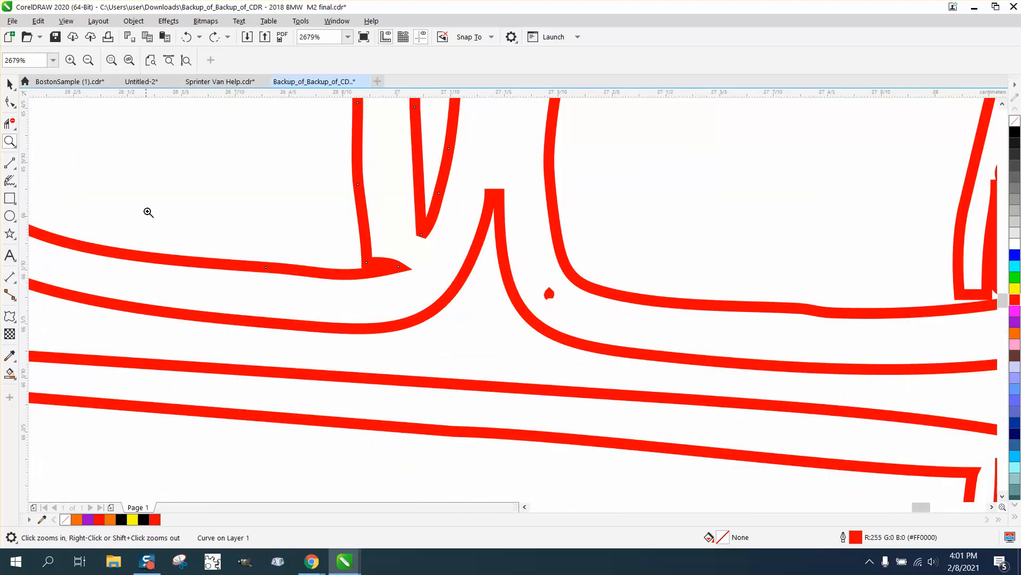
click(14, 106)
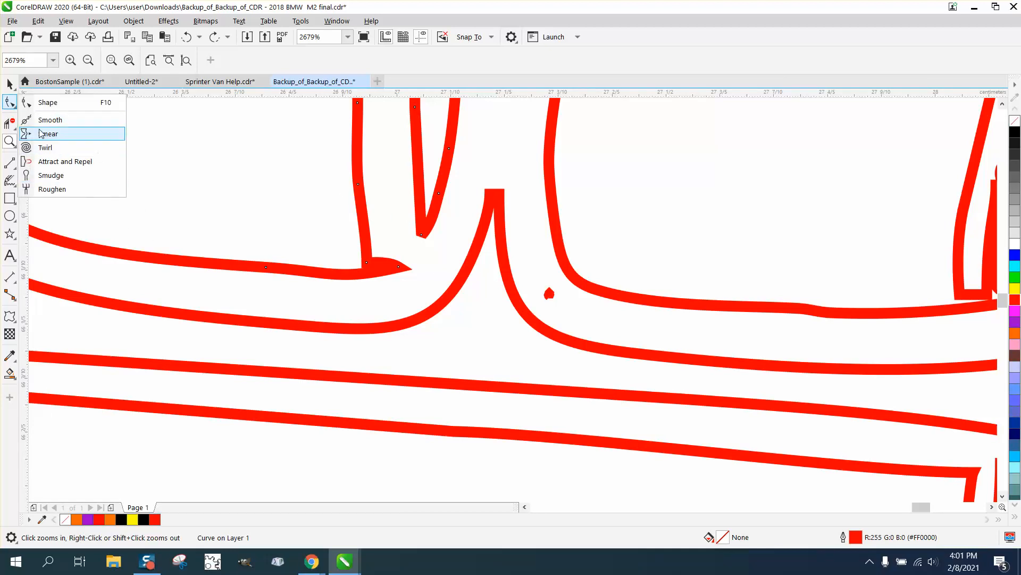
click(48, 102)
drag(421, 234, 400, 266)
Remove the second bar's segments inside the left kidney grille with Virtual Segment Delete
scroll(346, 264, down, 3)
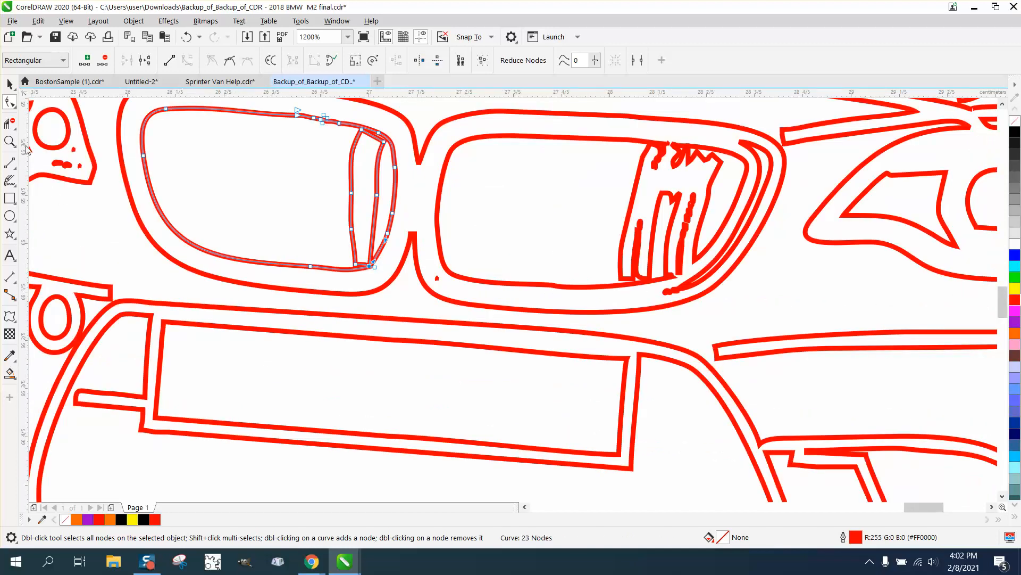
click(11, 126)
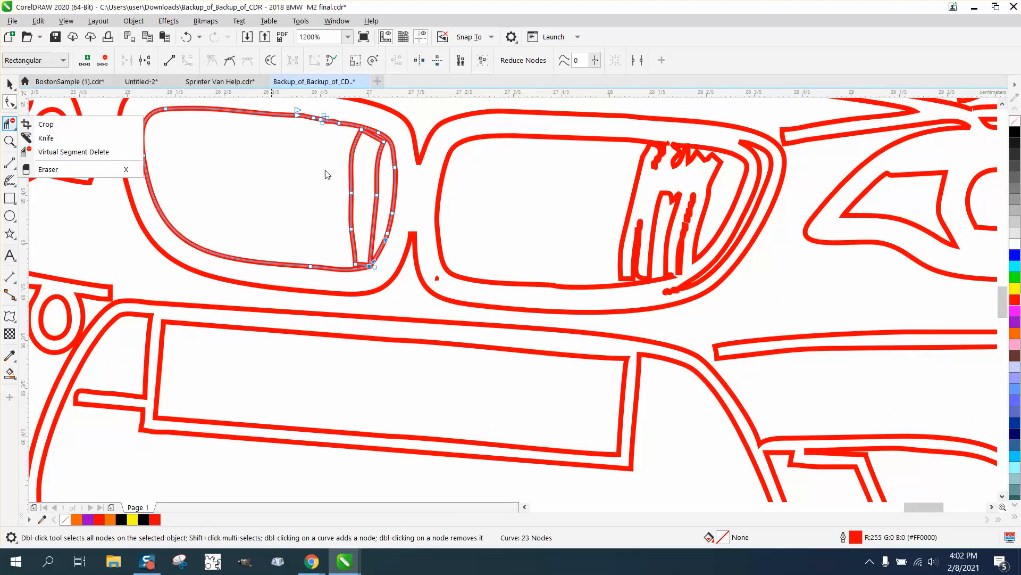
click(68, 153)
drag(335, 173, 386, 202)
scroll(408, 246, down, 2)
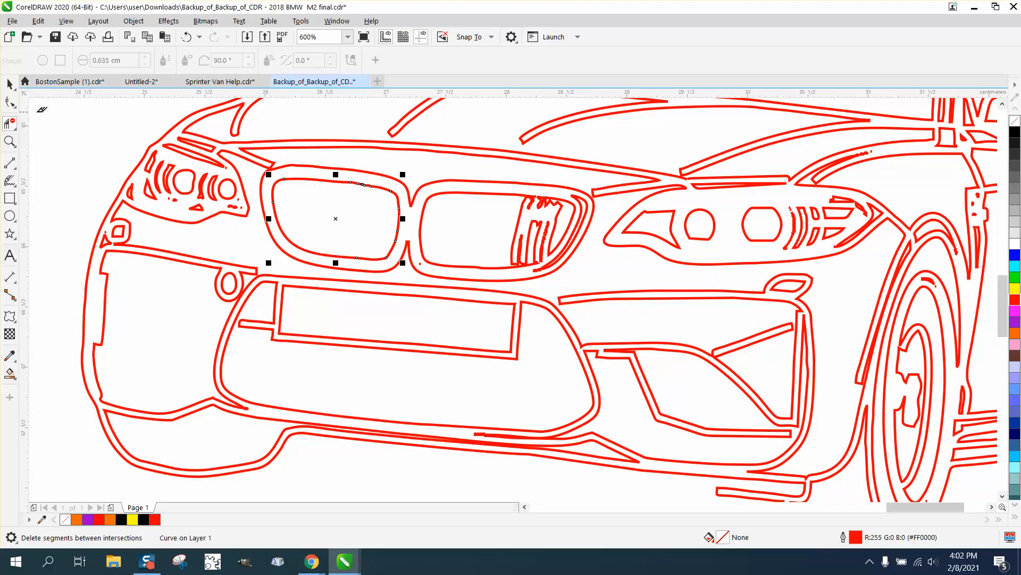
Draw a two-point line closing the gap between the two kidney grilles, from the upper notch to the lower peak
click(10, 141)
drag(251, 149, 508, 303)
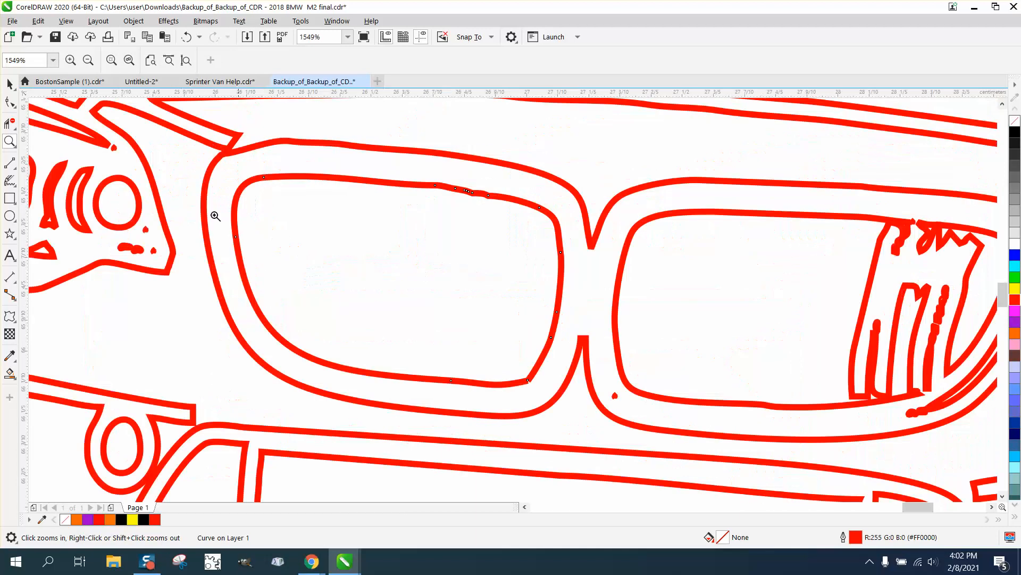
click(16, 168)
click(51, 178)
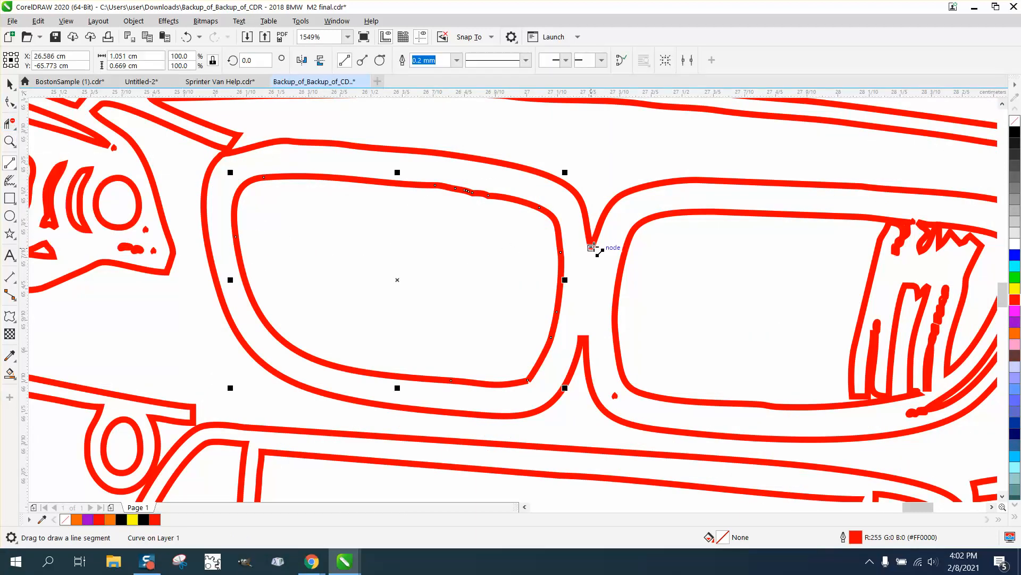
drag(592, 245, 584, 340)
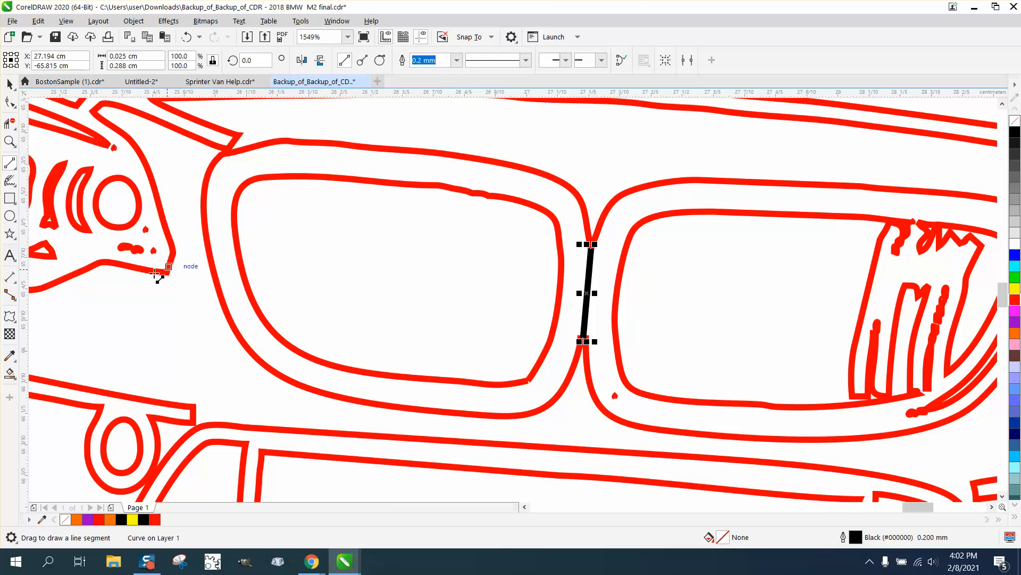
Smart-fill the left kidney grille's frame in red and move the filled shape to the empty area below the car
click(9, 373)
click(300, 160)
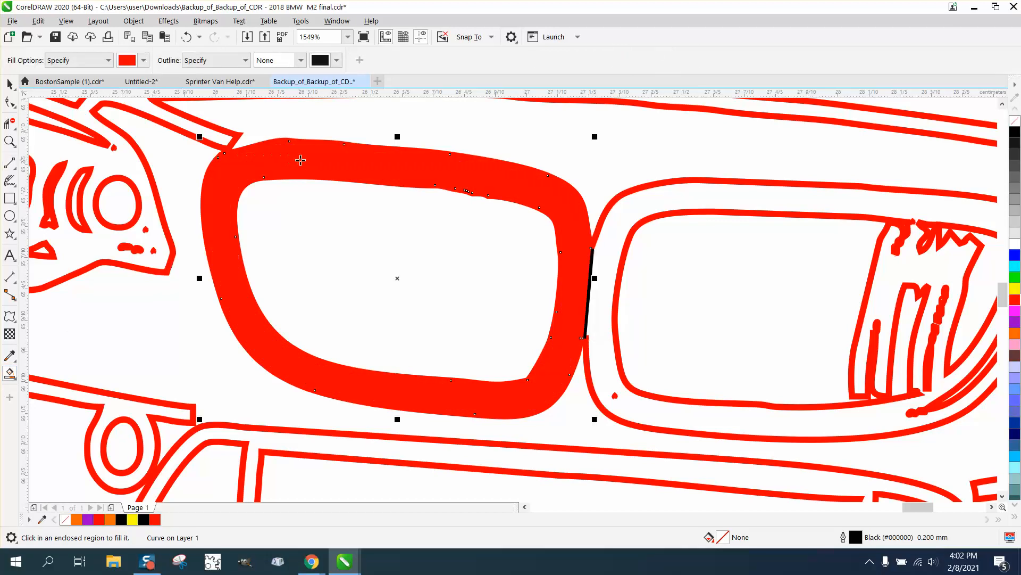
scroll(205, 120, down, 5)
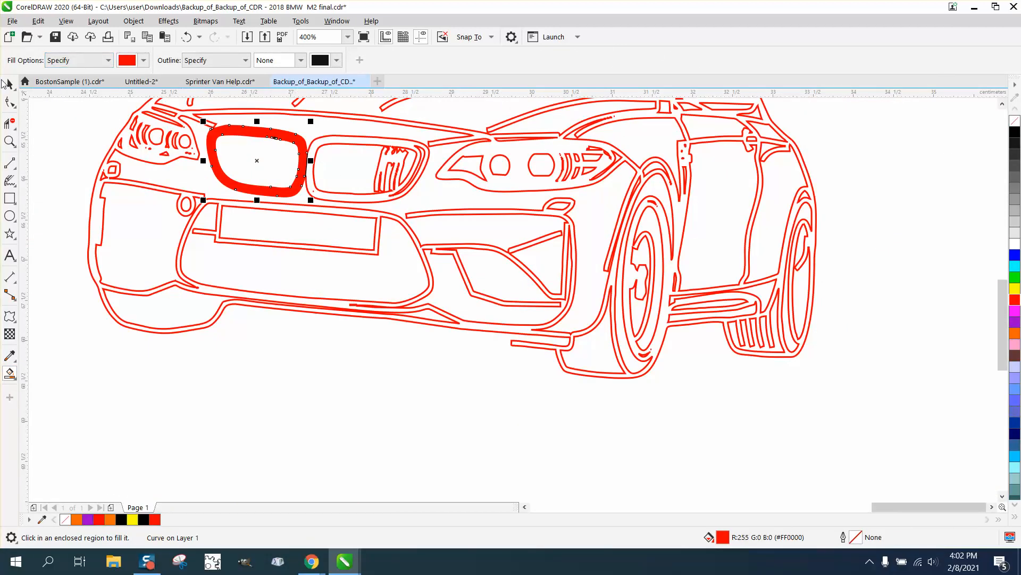
click(6, 83)
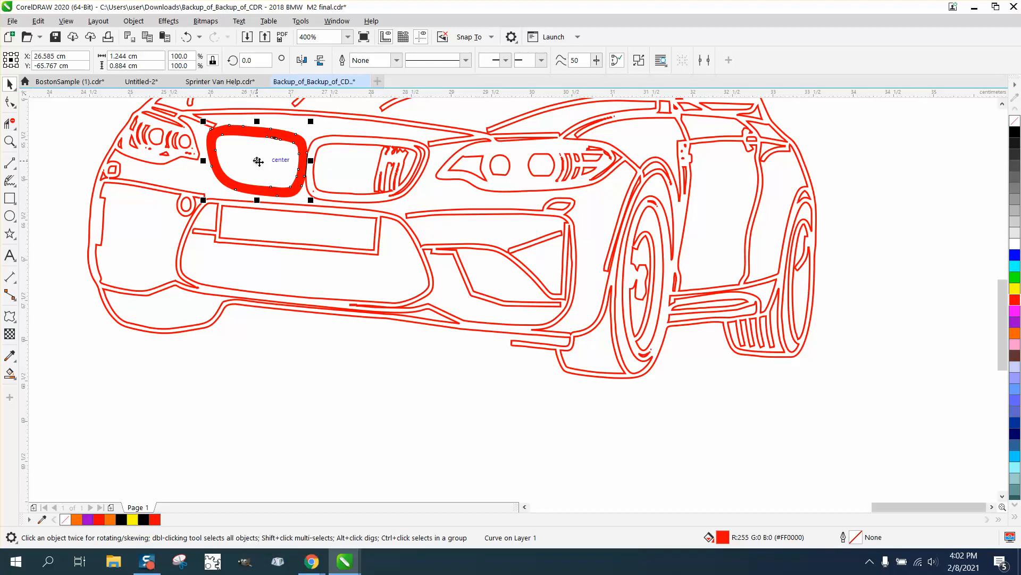
drag(262, 169, 271, 386)
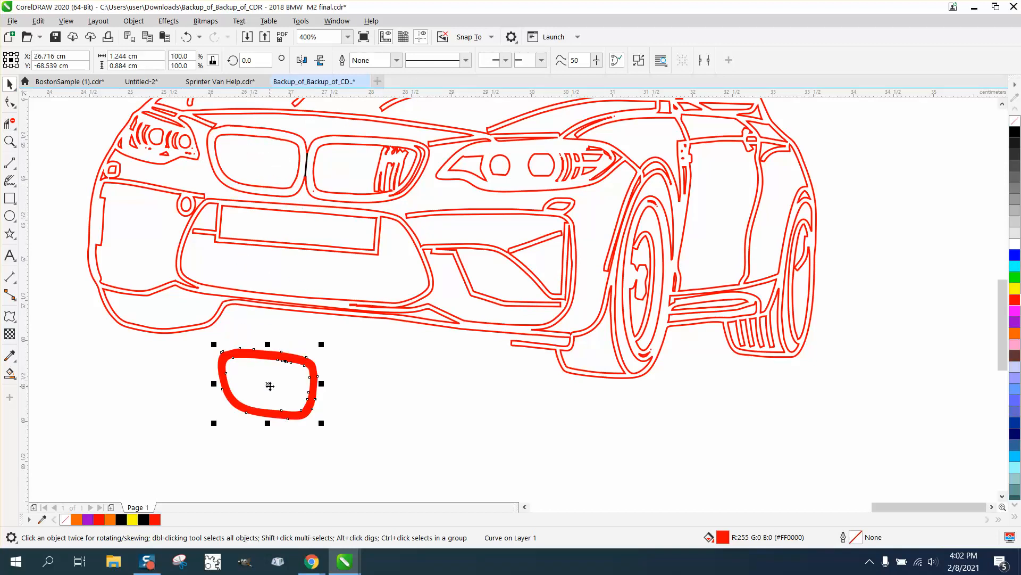
Delete the original outline segments of both kidney grilles with Virtual Segment Delete
click(10, 124)
drag(285, 126, 301, 173)
mouse_move(345, 140)
mouse_down()
mouse_move(354, 164)
mouse_move(428, 195)
mouse_move(380, 187)
mouse_up()
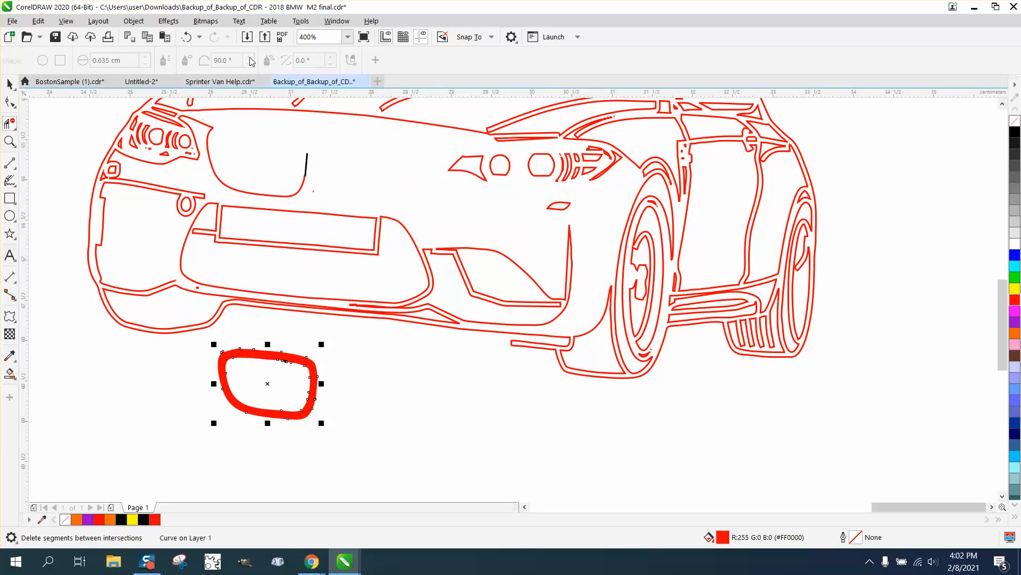
Undo the last segment deletion and remove only the remaining kidney grille outlines, small fragments and gap line with Virtual Segment Delete
click(187, 36)
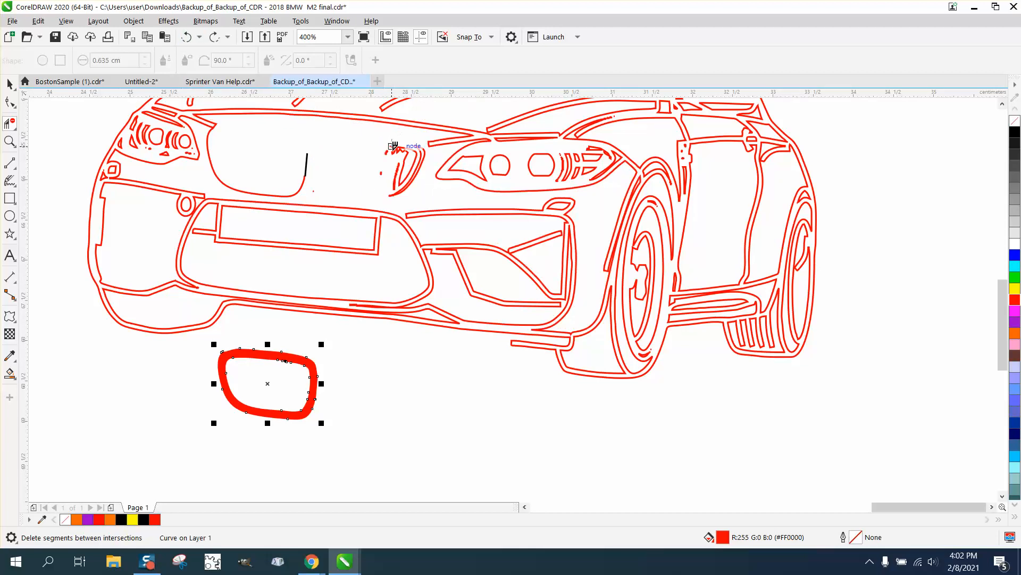
drag(394, 144, 424, 150)
click(426, 147)
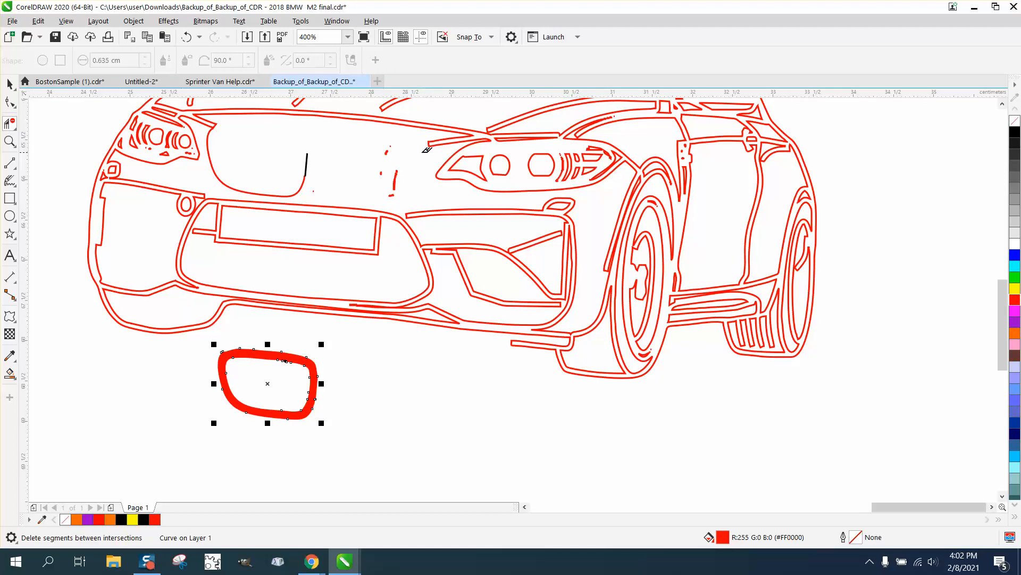
click(387, 143)
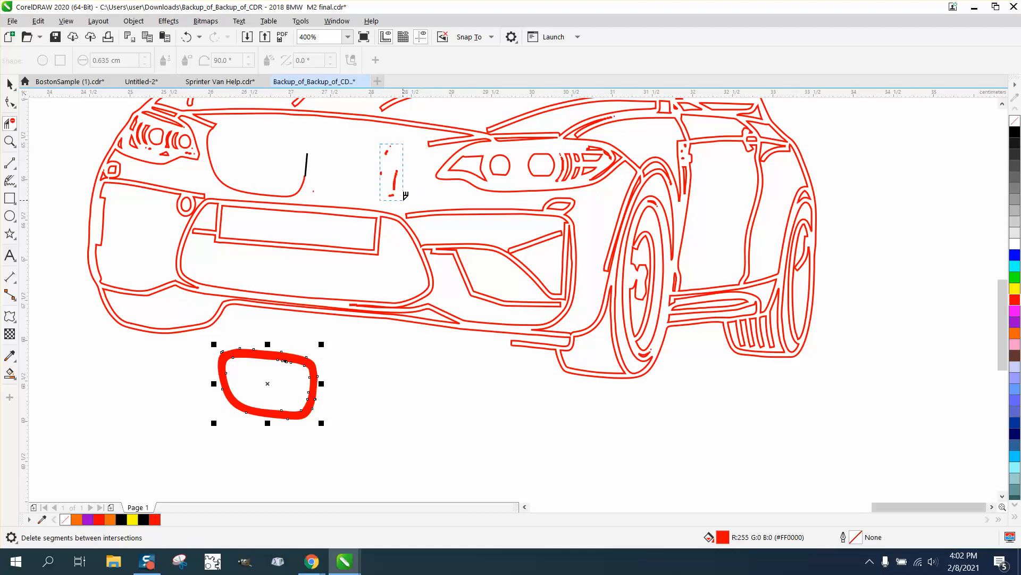
click(305, 176)
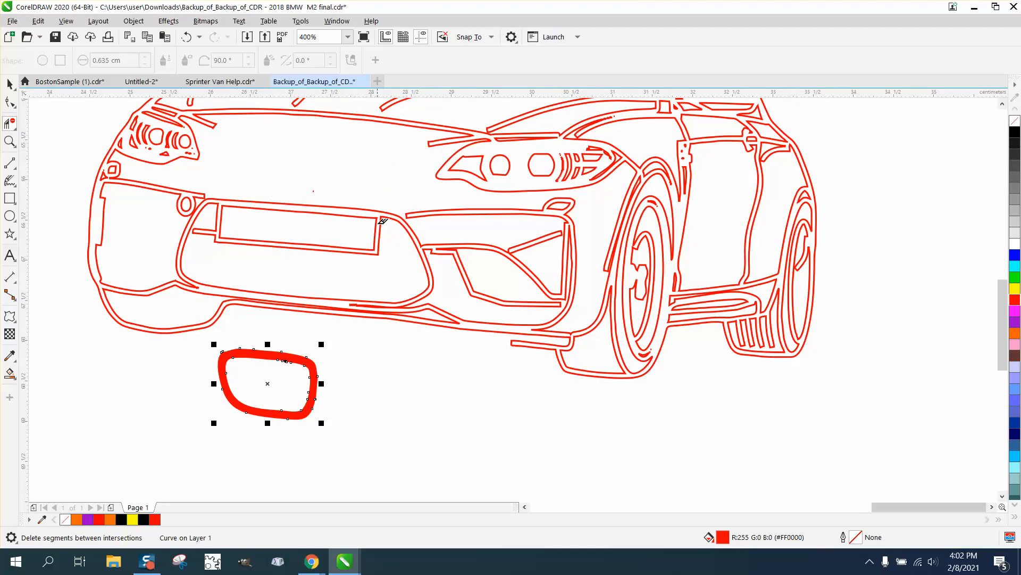
Move the filled red kidney frame from below the car into the left grille area
click(9, 84)
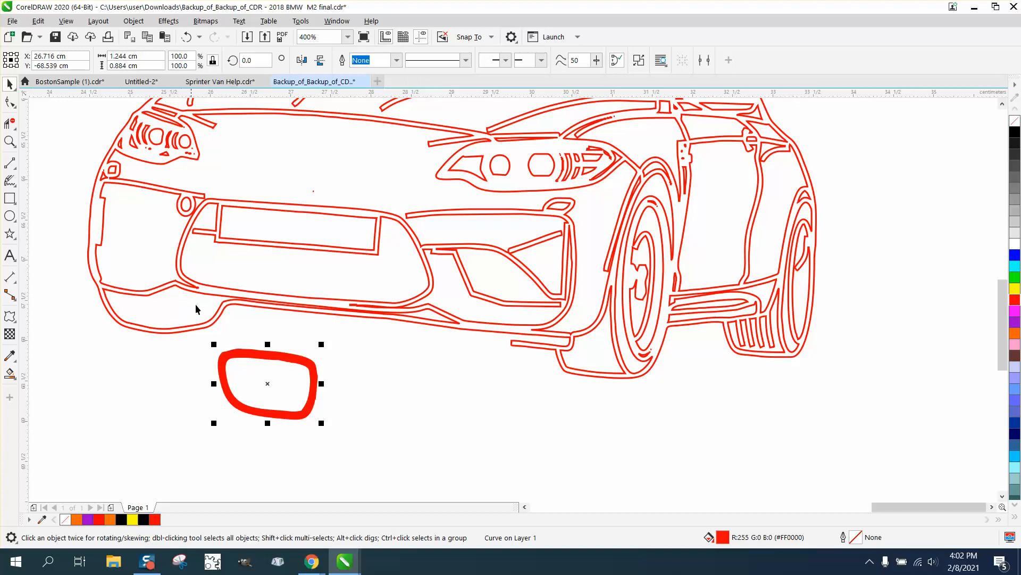
drag(270, 393, 254, 163)
scroll(394, 365, down, 2)
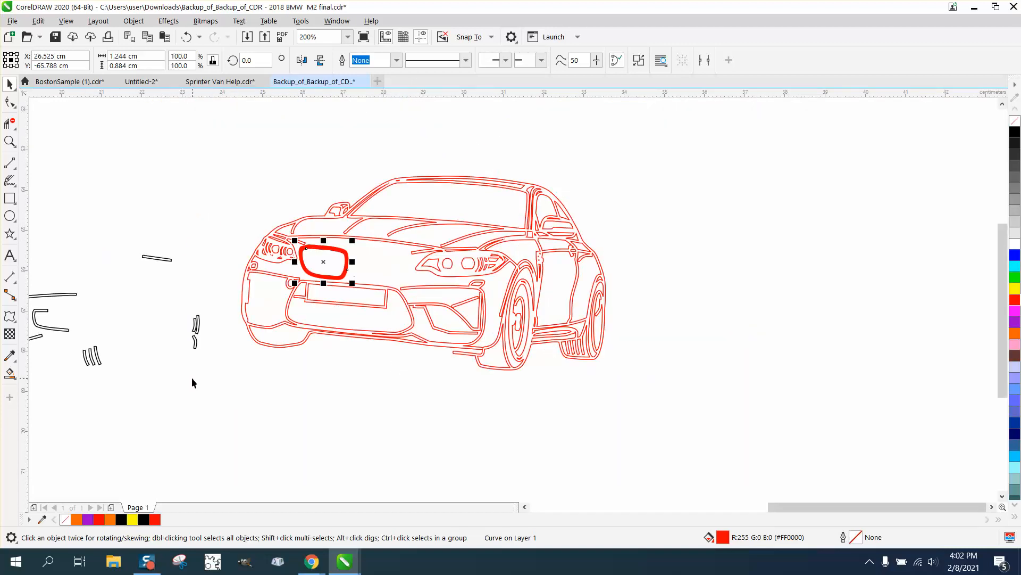
scroll(193, 382, down, 4)
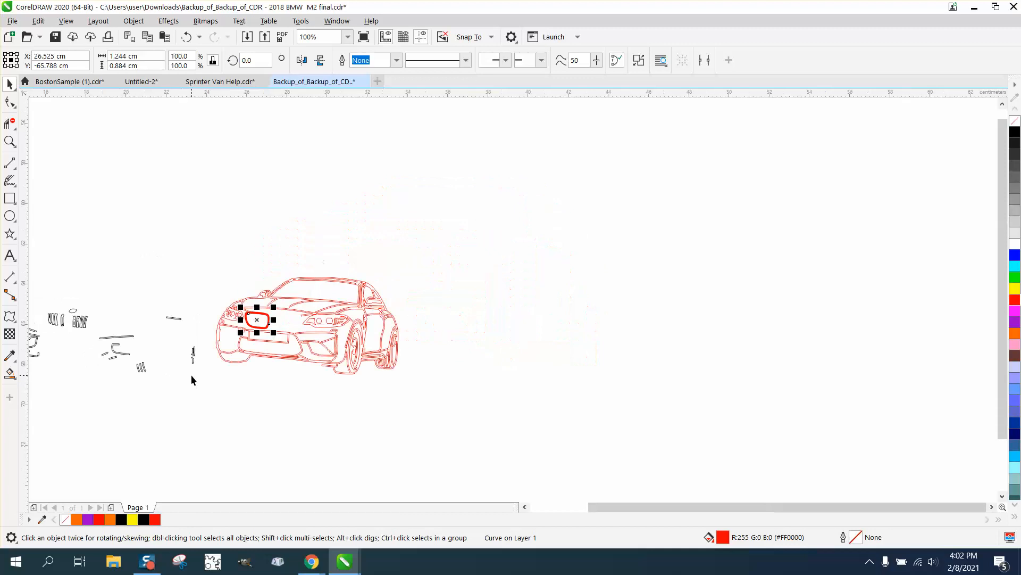
Move the plain slat without inner marks from the left-hand group of loose fragments into the red kidney frame
click(7, 163)
drag(108, 318, 156, 358)
key(z)
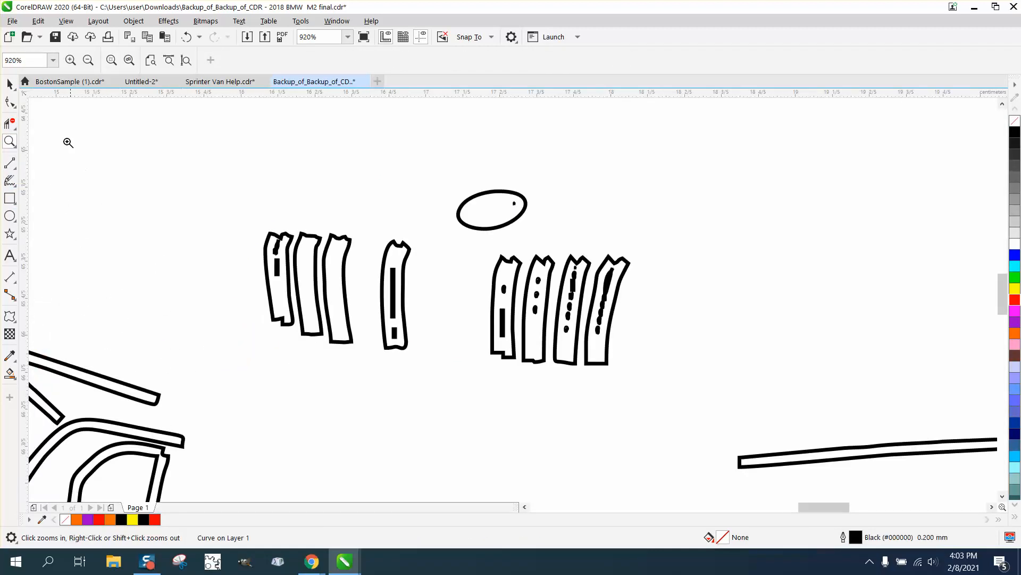
click(10, 84)
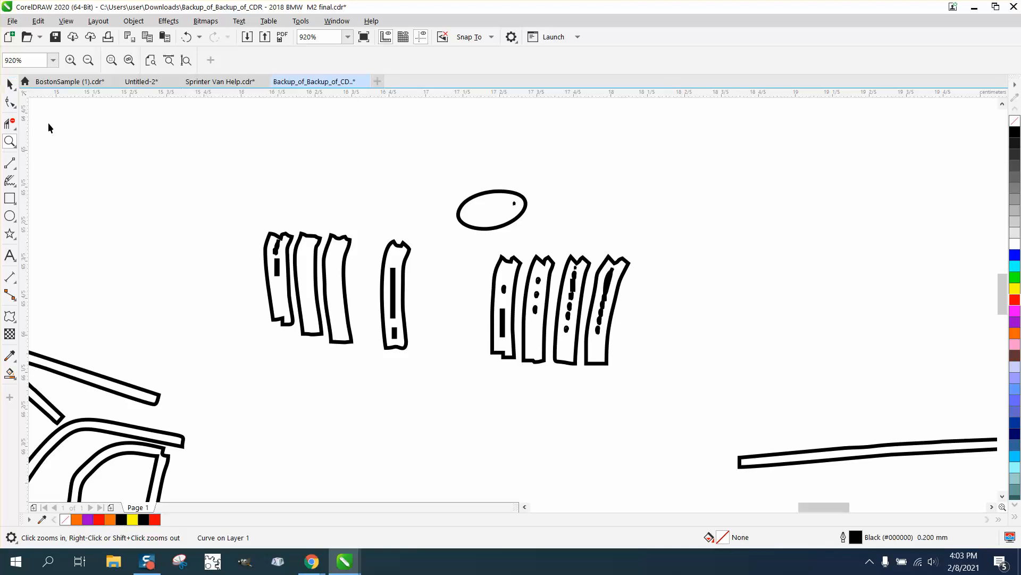
click(342, 286)
key(Right)
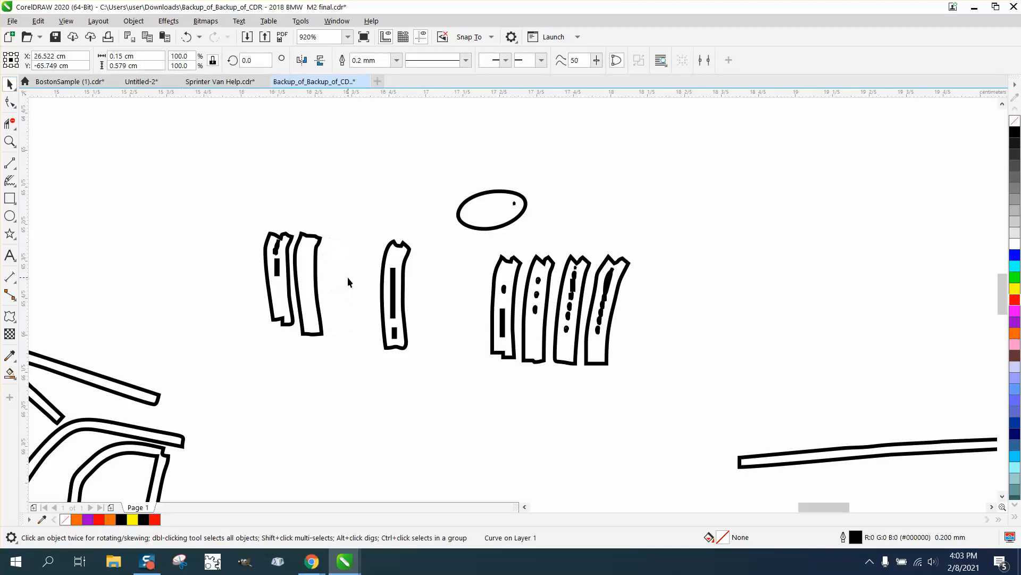
Remove the kidney frame's fill and give it a red outline
scroll(255, 223, down, 2)
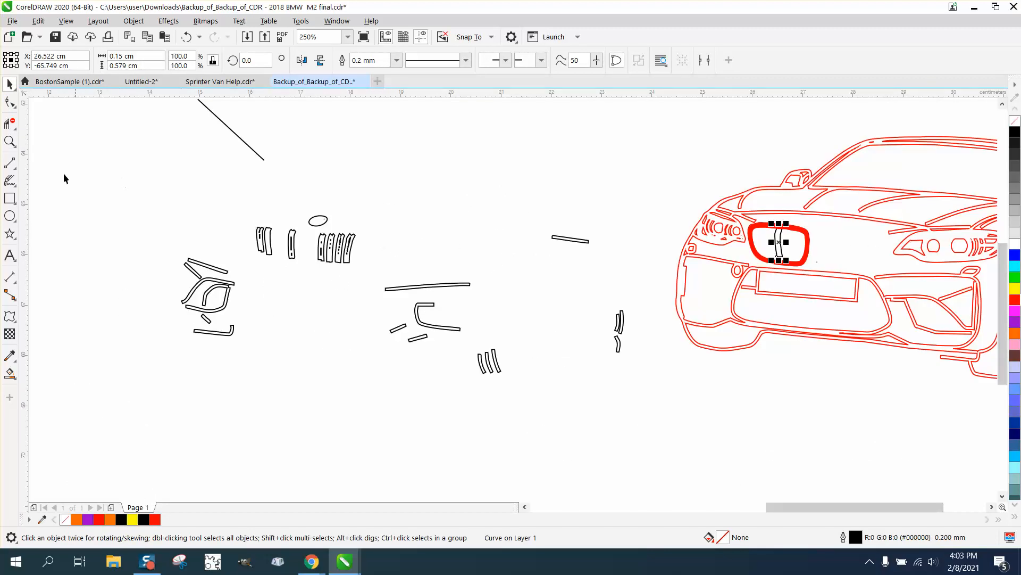
click(10, 141)
drag(721, 207, 862, 288)
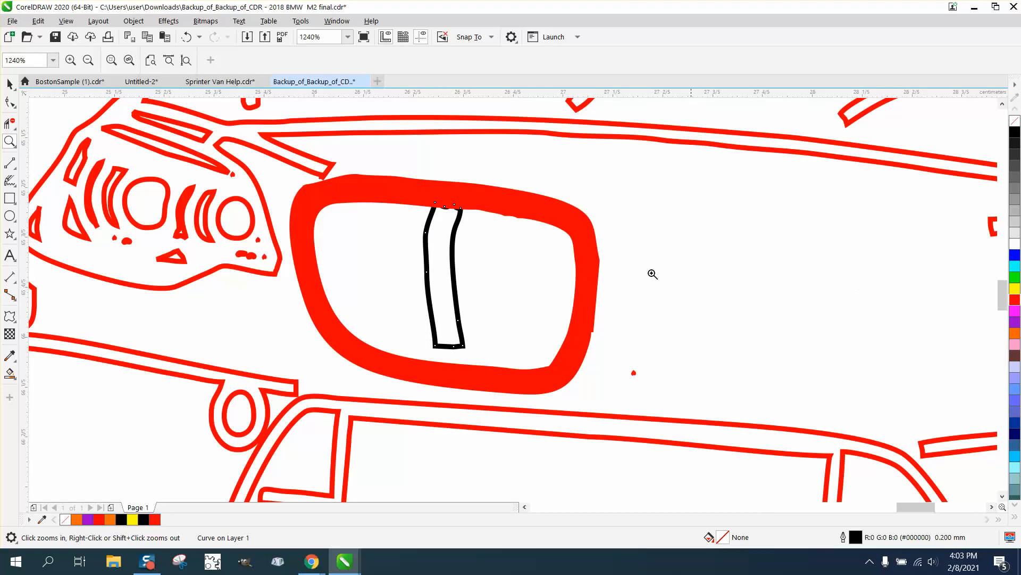
click(10, 83)
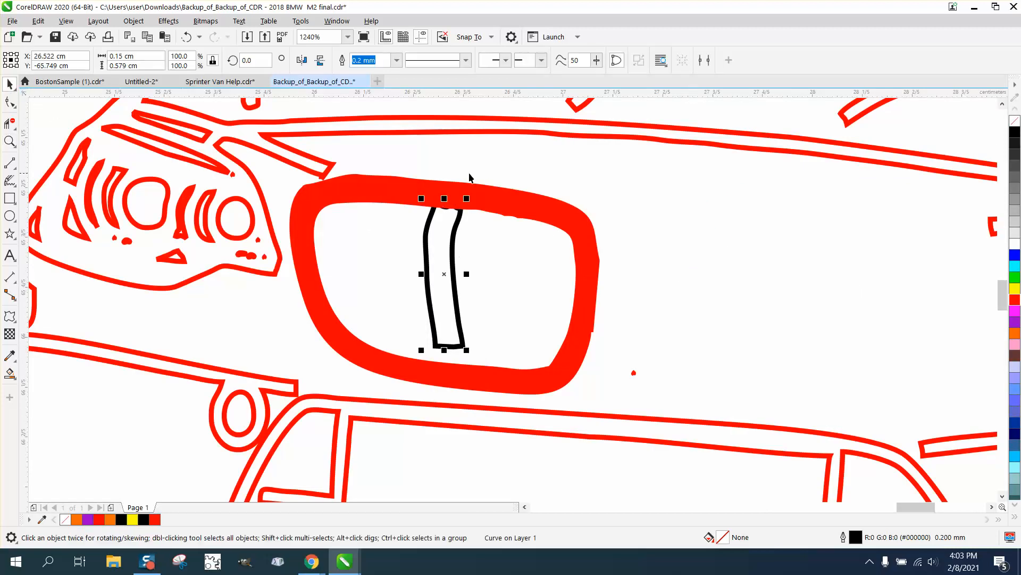
click(500, 208)
click(1015, 121)
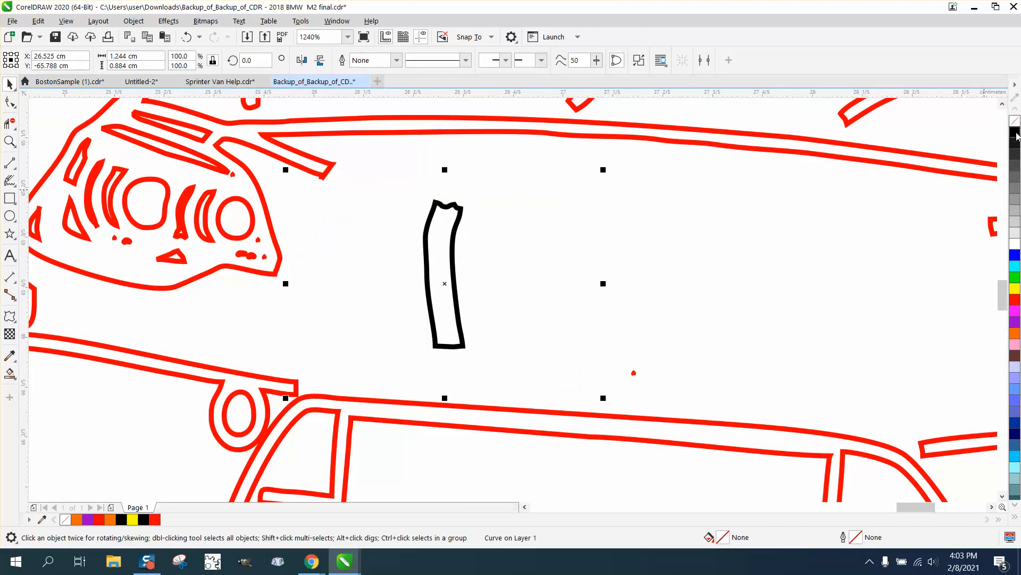
right_click(1017, 136)
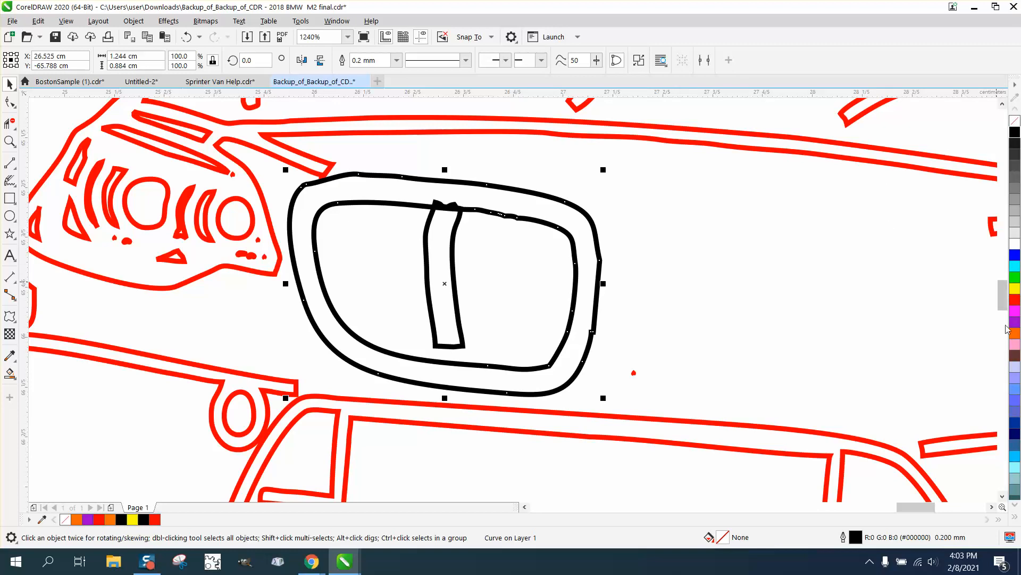
right_click(1015, 299)
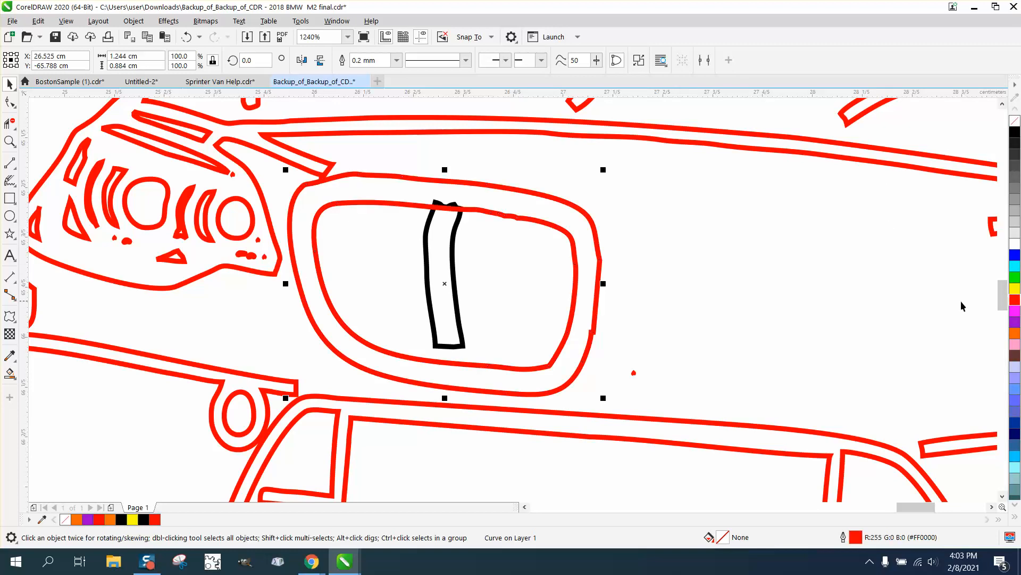
click(604, 176)
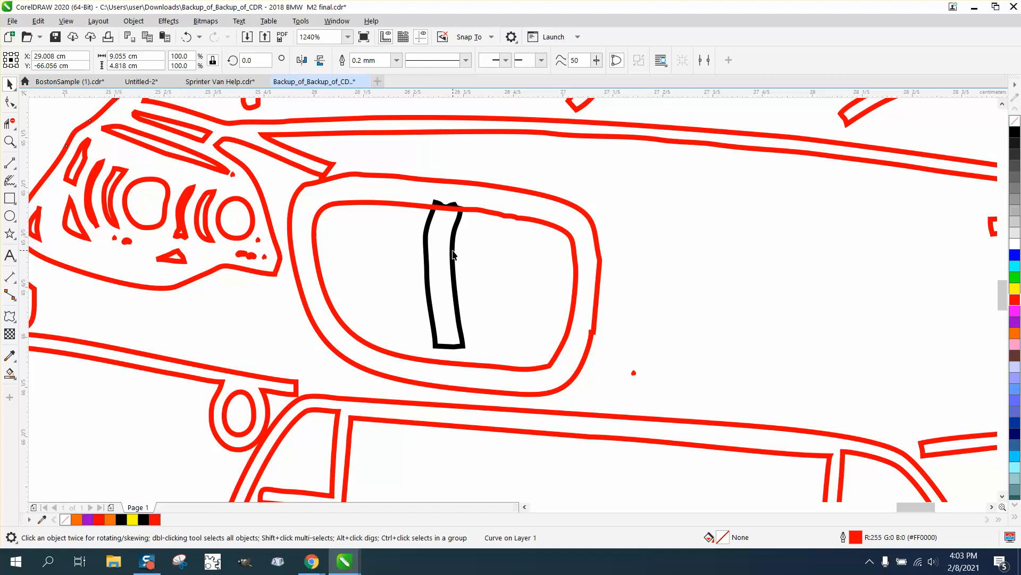
Shorten the black slat from its upper end to about 0.508 cm high and centre it in the kidney frame
drag(453, 255, 453, 267)
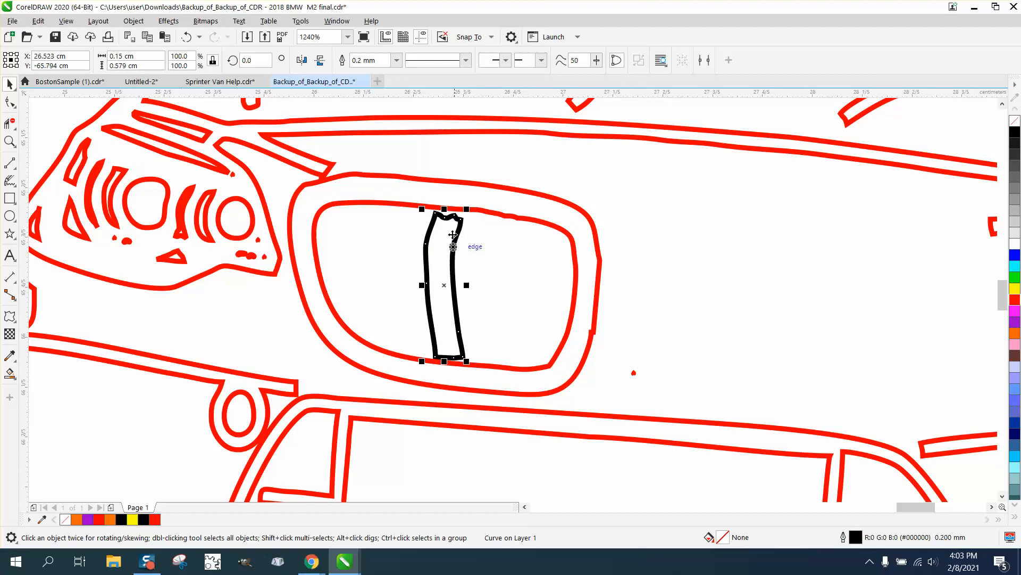
drag(444, 208, 442, 229)
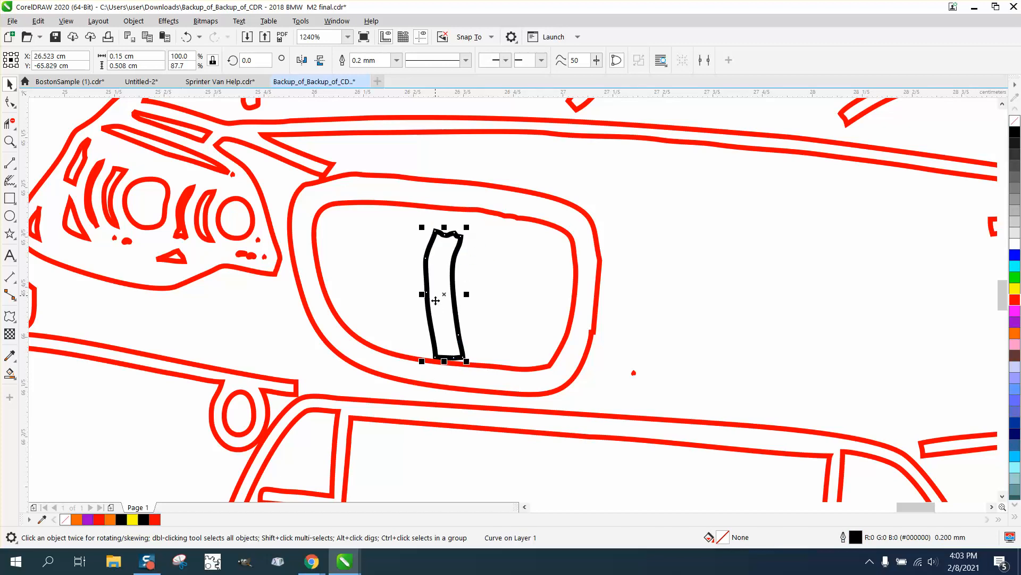
drag(444, 294, 444, 283)
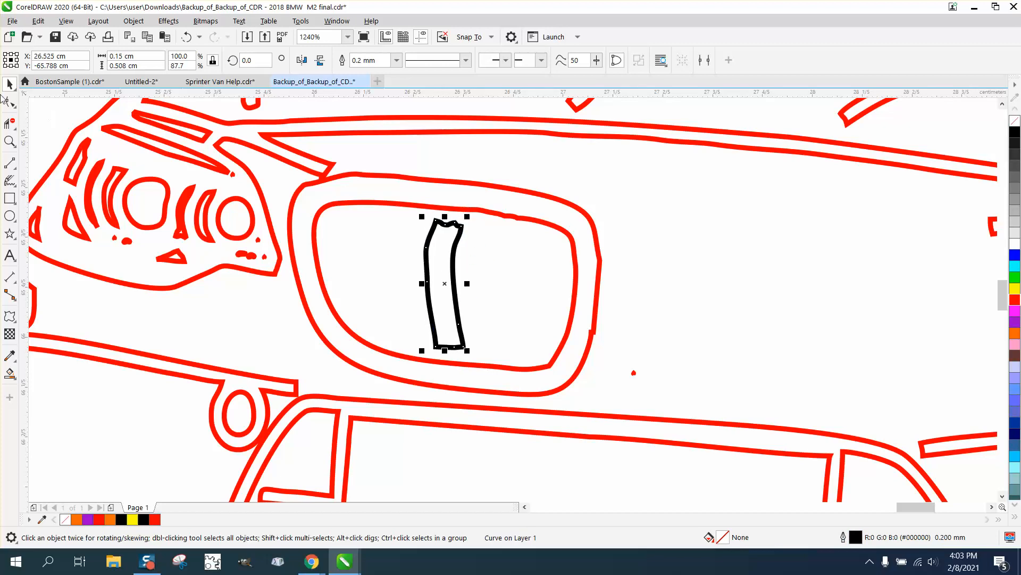
Try to simplify the slat by deleting all the nodes along its upper edge
key(F10)
drag(464, 230, 464, 232)
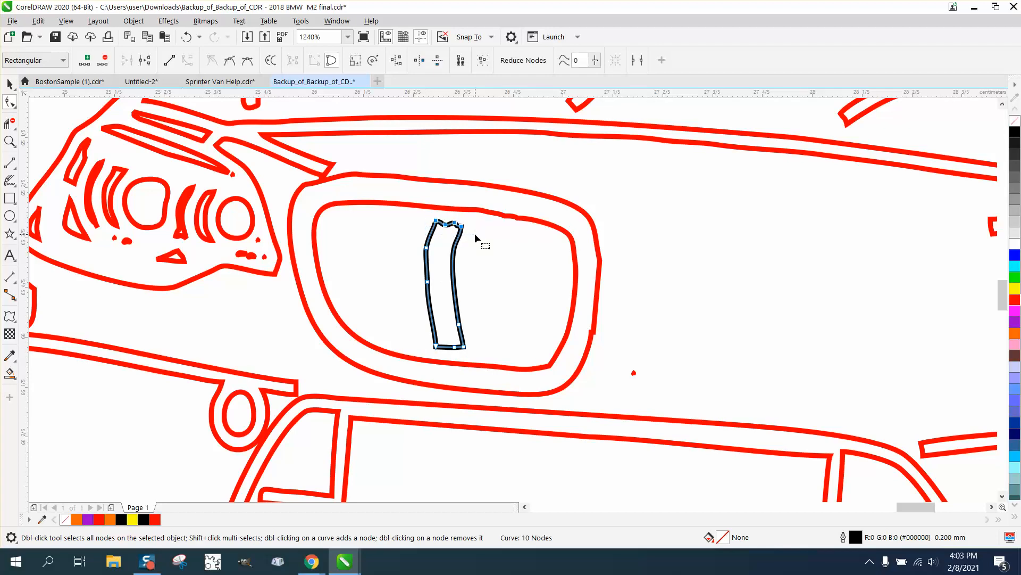
key(Delete)
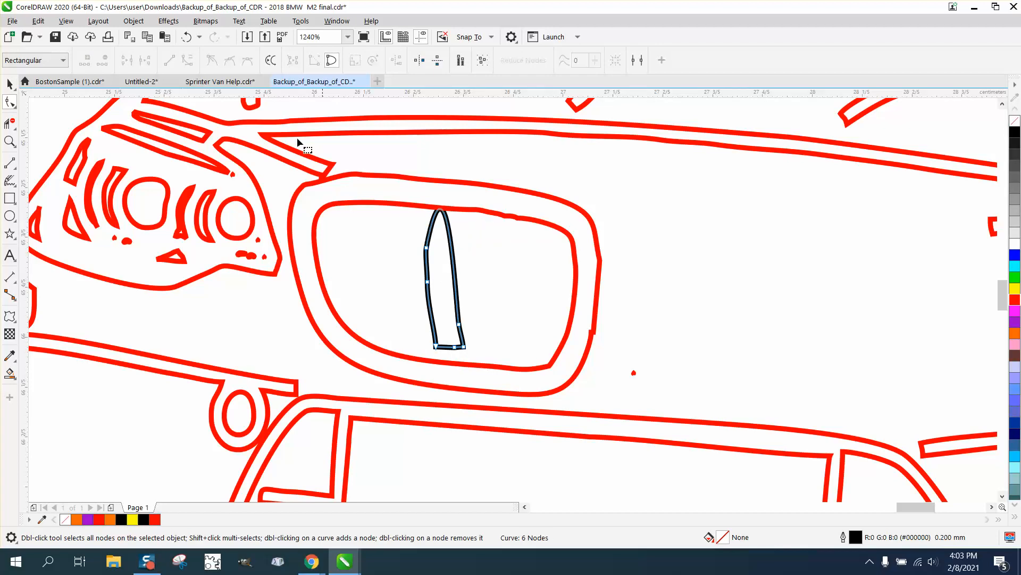
click(186, 36)
Straighten the slat's notched upper edge by deleting the nodes between its corners, and delete the extra nodes on its lower and left edges
drag(446, 221, 461, 234)
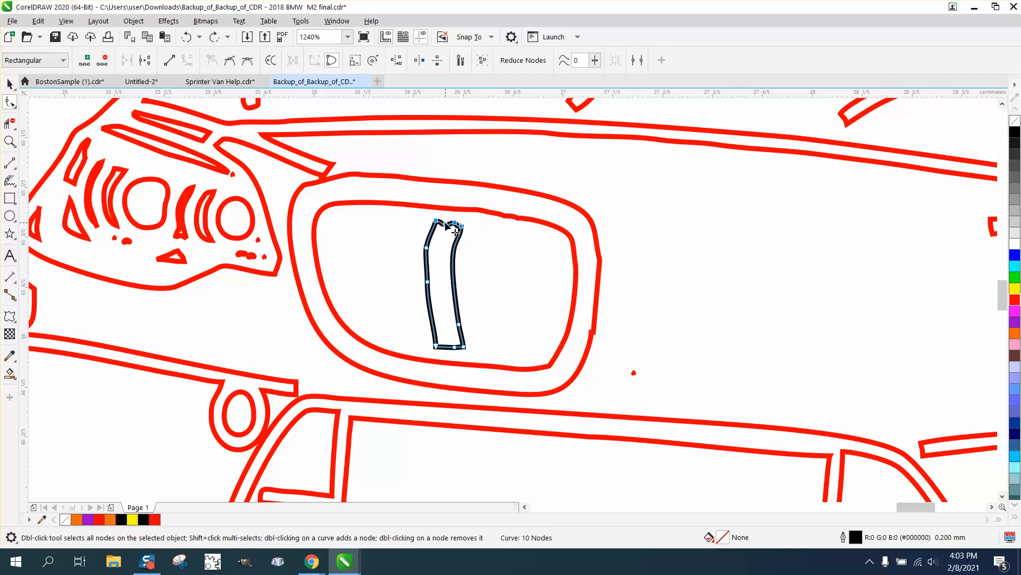
key(Delete)
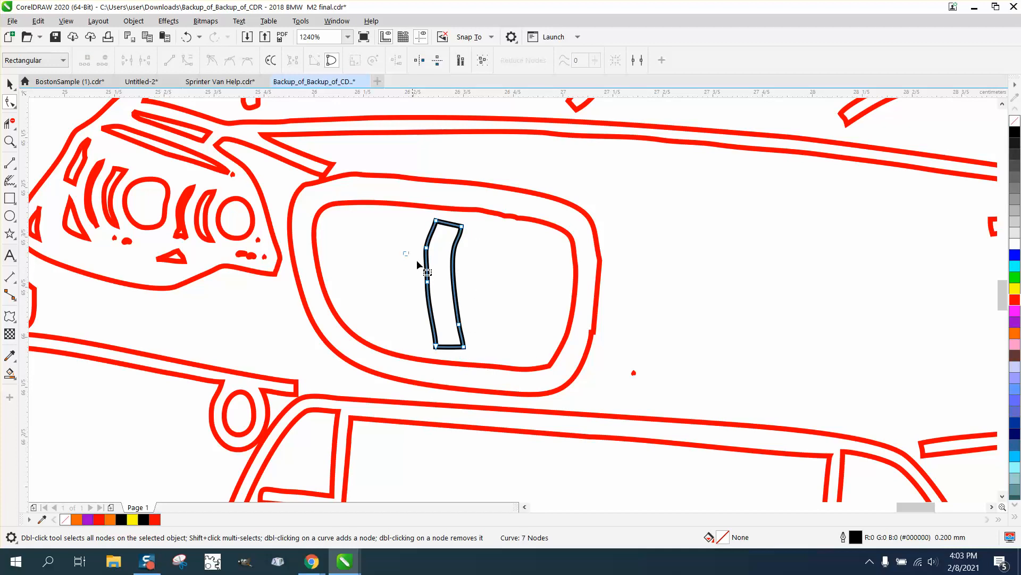
key(Delete)
click(10, 83)
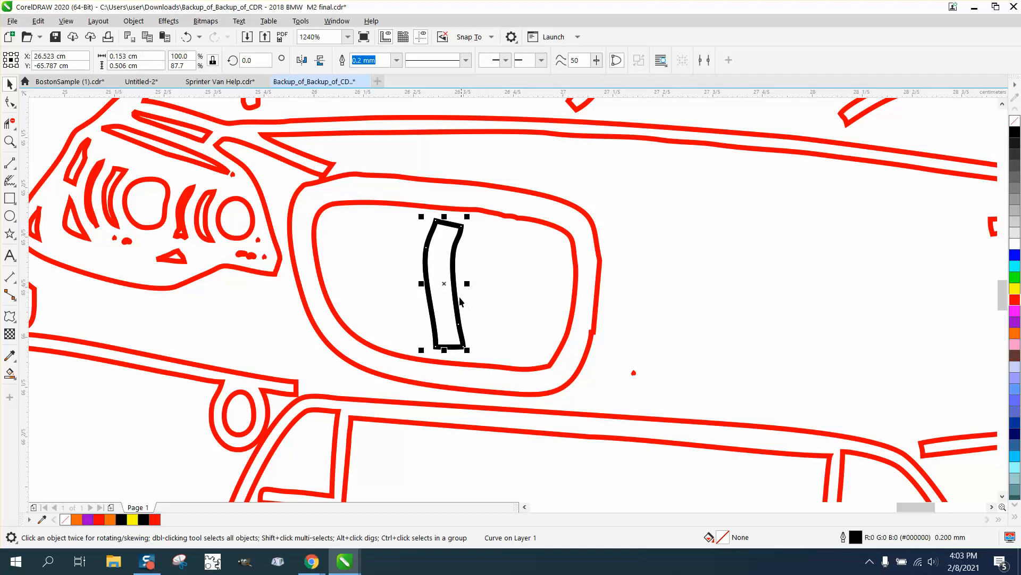
Place two copies of the slat to its left inside the frame, shortening the outermost copy to about 0.477 cm high
drag(446, 285, 356, 273)
drag(358, 203, 358, 211)
drag(360, 275, 356, 272)
drag(360, 269, 362, 265)
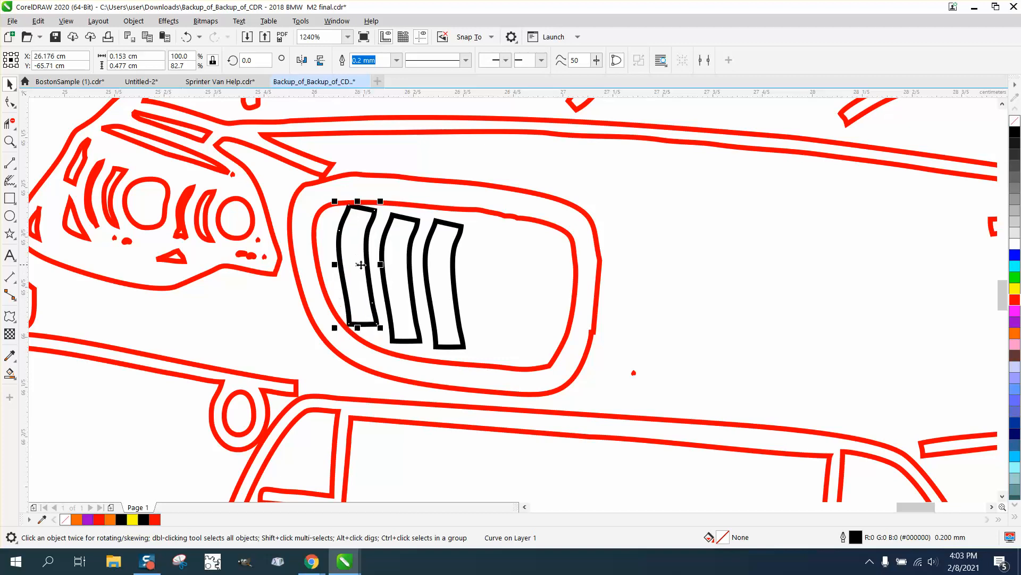
Place two copies of the centre slat to its right inside the kidney frame, undoing any accidental move of the car outline
click(454, 282)
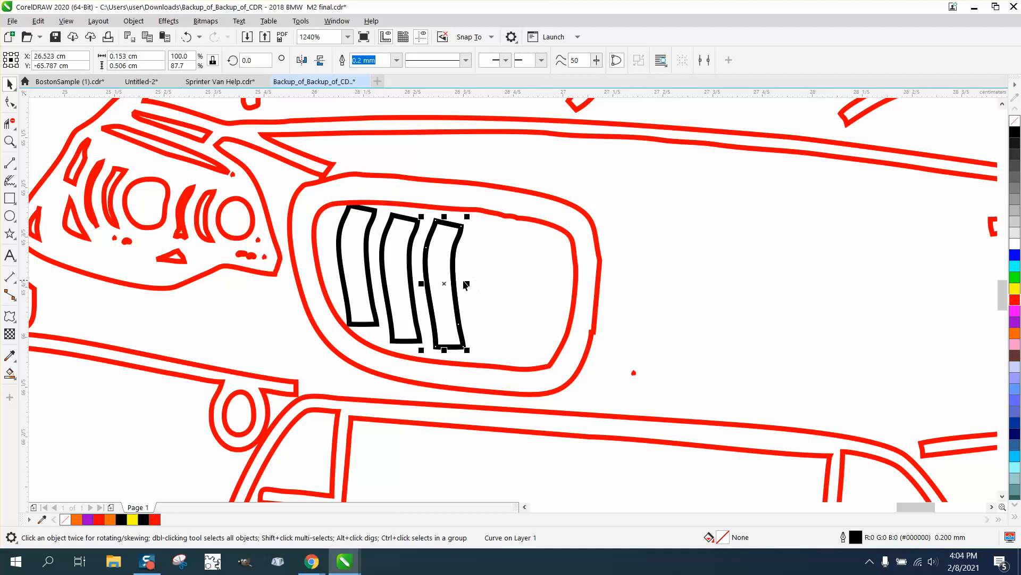
drag(446, 283, 489, 291)
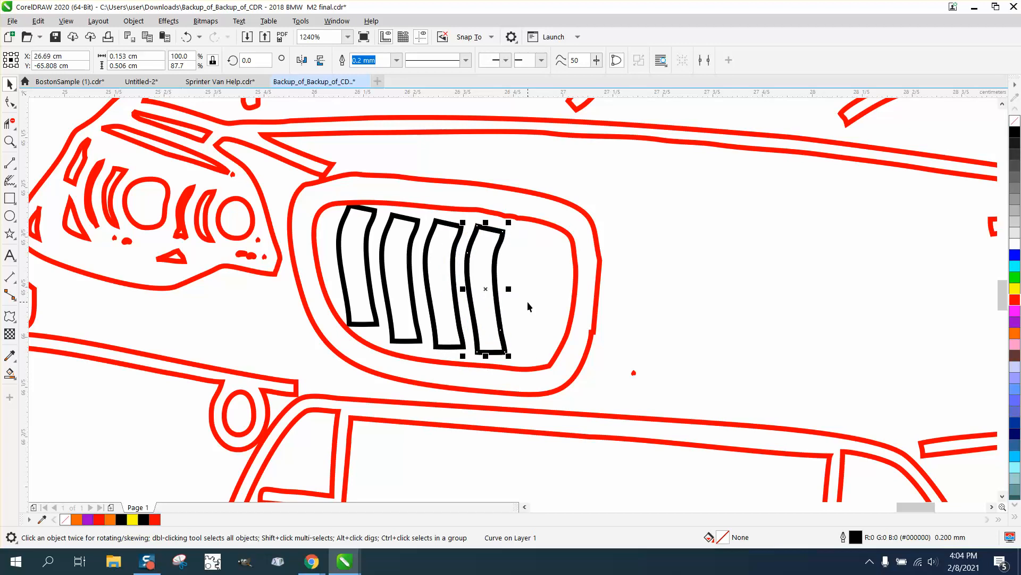
drag(489, 294, 545, 299)
drag(650, 206, 641, 319)
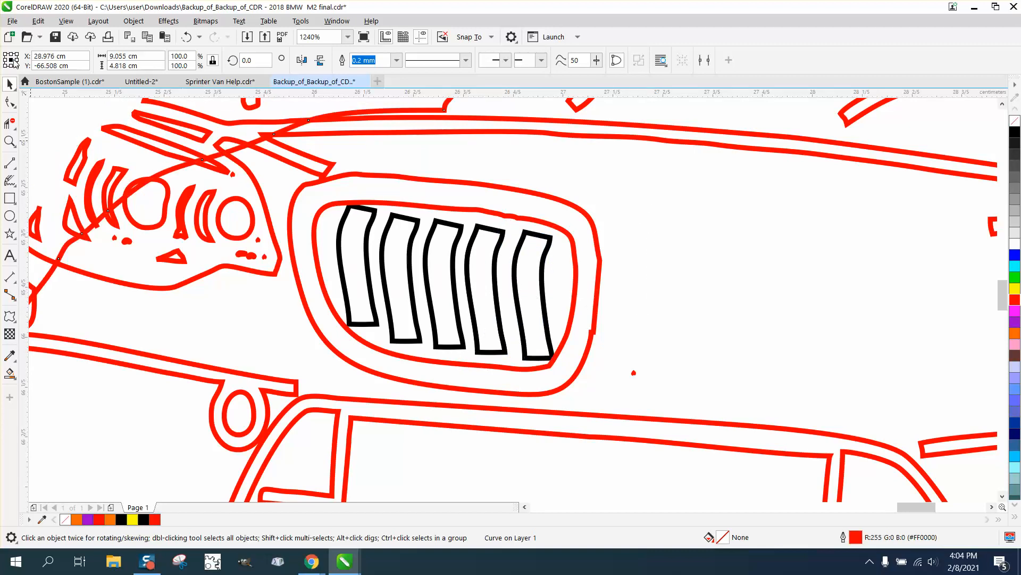
click(186, 37)
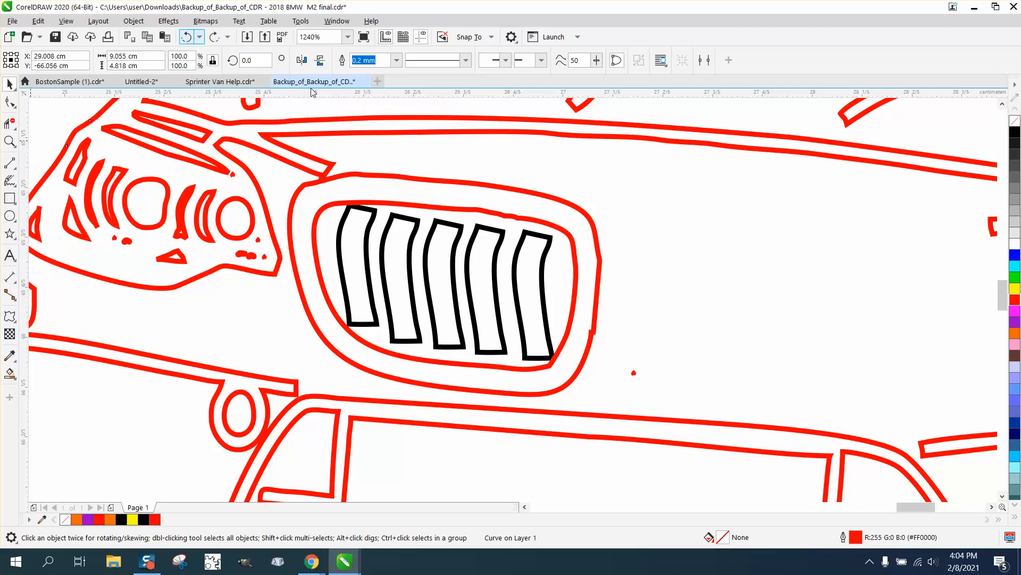
Group the five grille slats and mirror the group horizontally
click(376, 215)
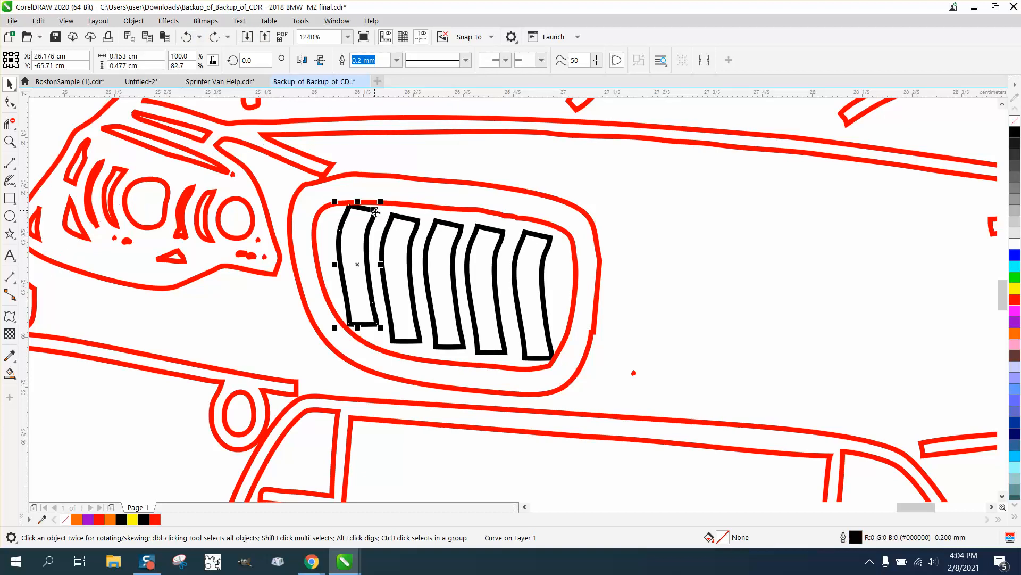
shift+click(412, 230)
shift+click(455, 229)
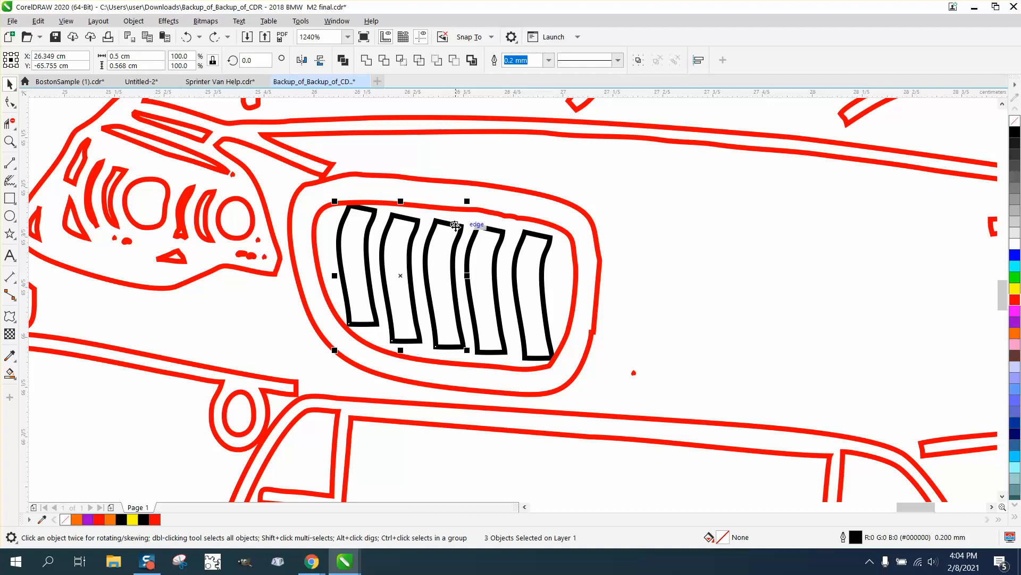
shift+click(498, 237)
shift+click(539, 240)
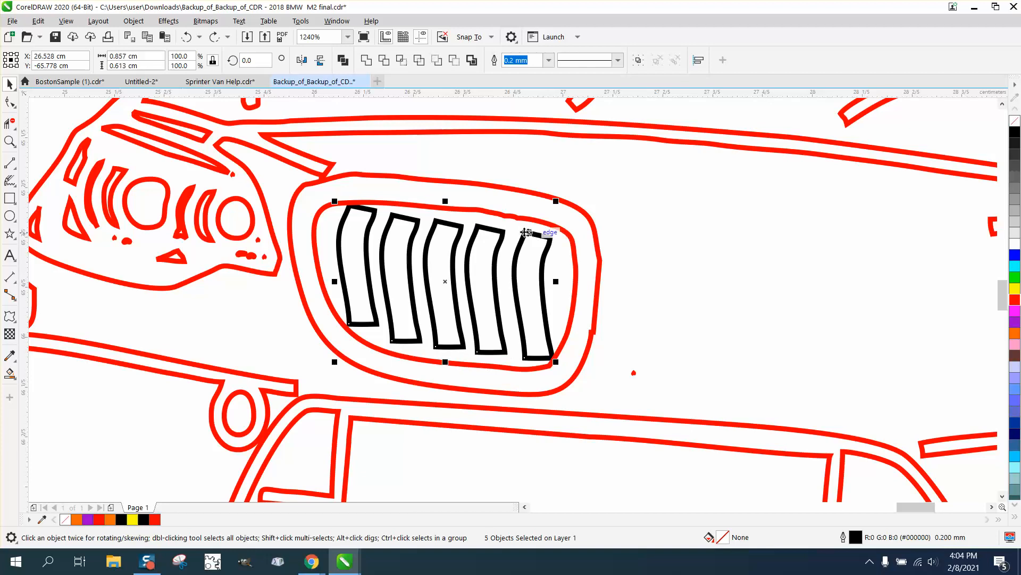
key(ctrl+g)
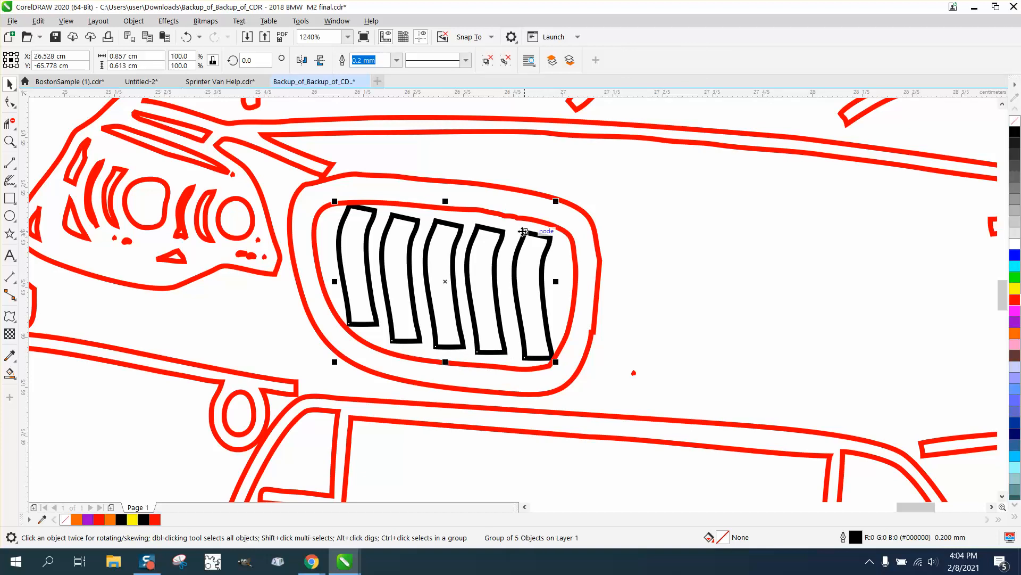
click(302, 60)
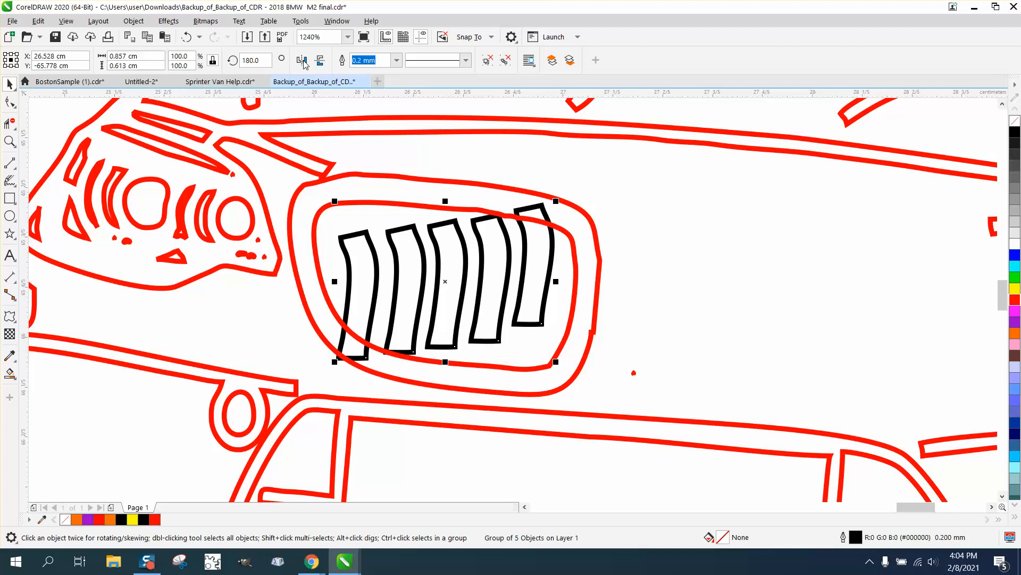
Rotate the slat group clockwise by about 19° and mirror it horizontally, flipping it vertically and back as a trial
click(537, 233)
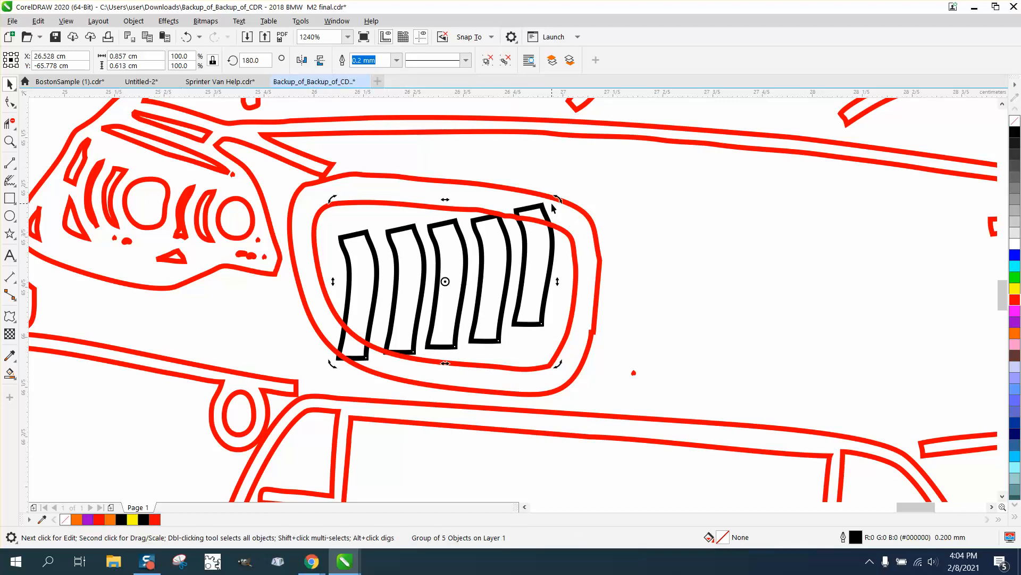
drag(558, 199, 578, 246)
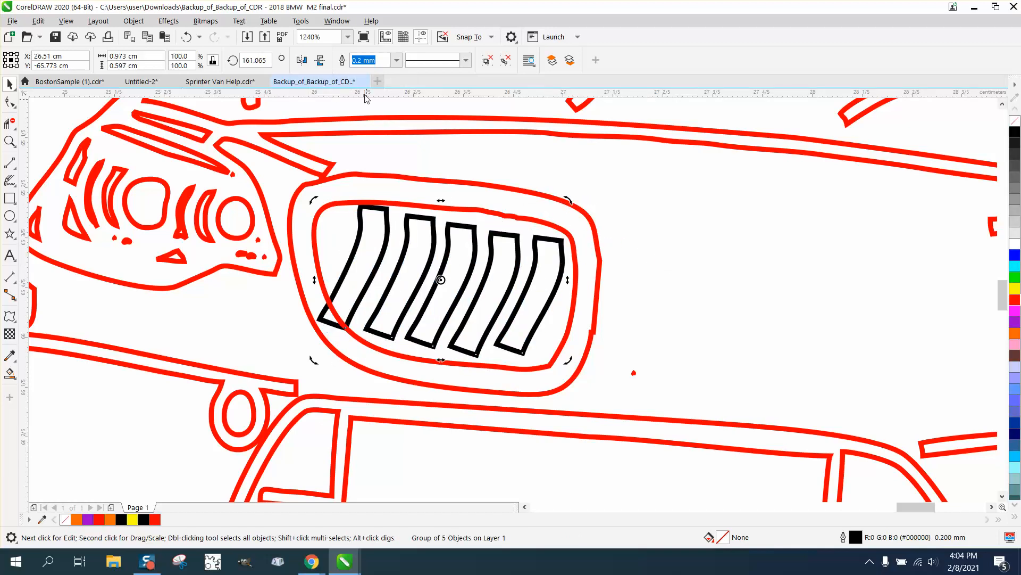
click(319, 61)
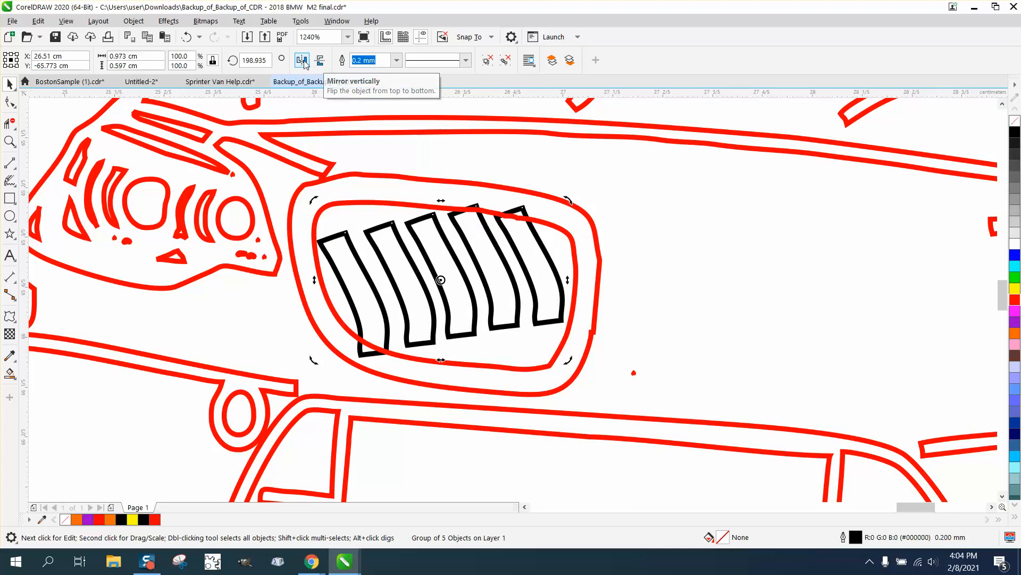
click(302, 60)
click(320, 60)
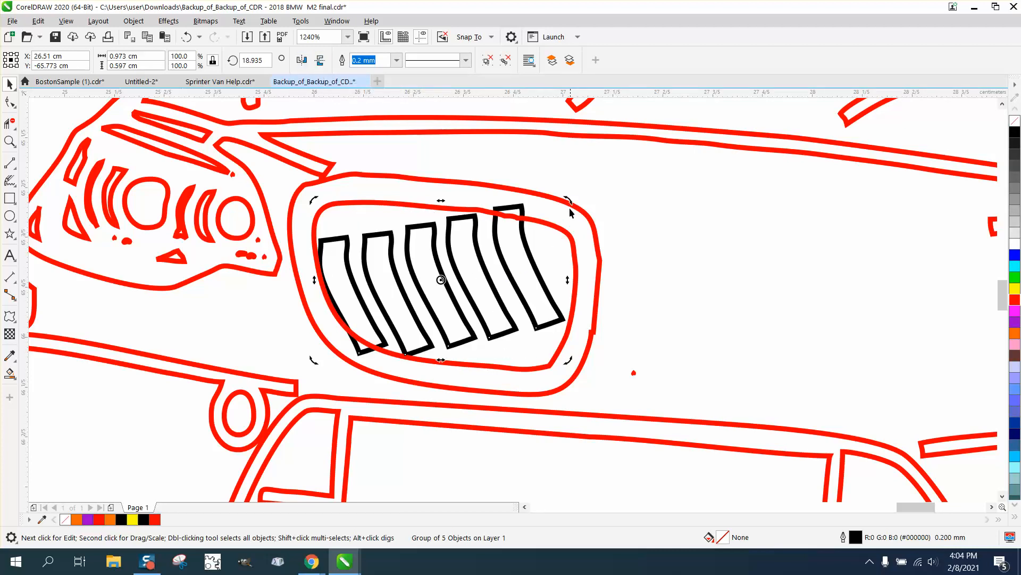
Rotate the slat group to about 359.6° and centre it inside the kidney frame at about X 26.53, Y -65.777 cm
mouse_move(568, 200)
mouse_down()
mouse_move(584, 231)
mouse_move(550, 201)
mouse_up()
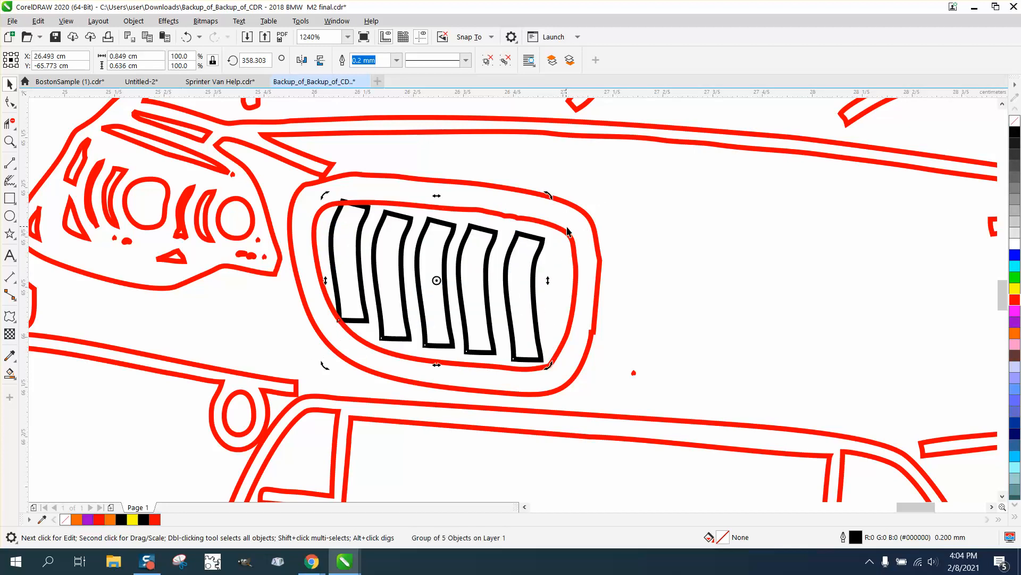
drag(494, 242, 506, 246)
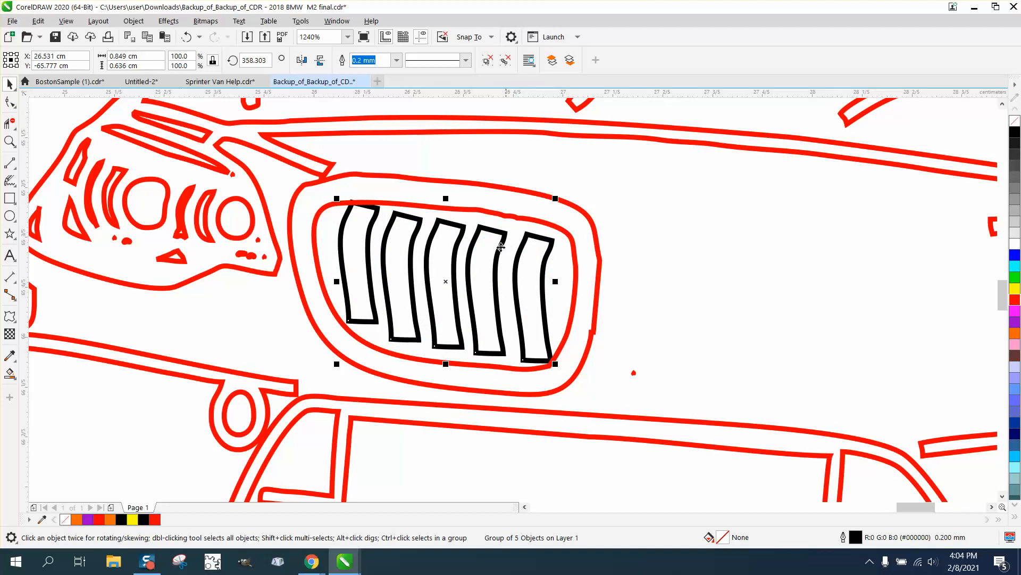
click(517, 246)
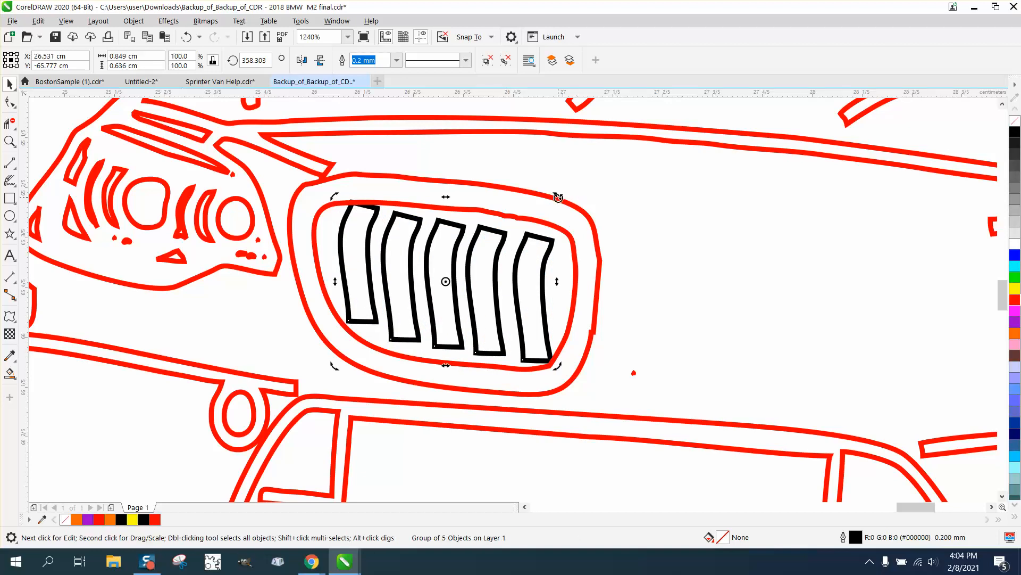
drag(558, 197, 555, 193)
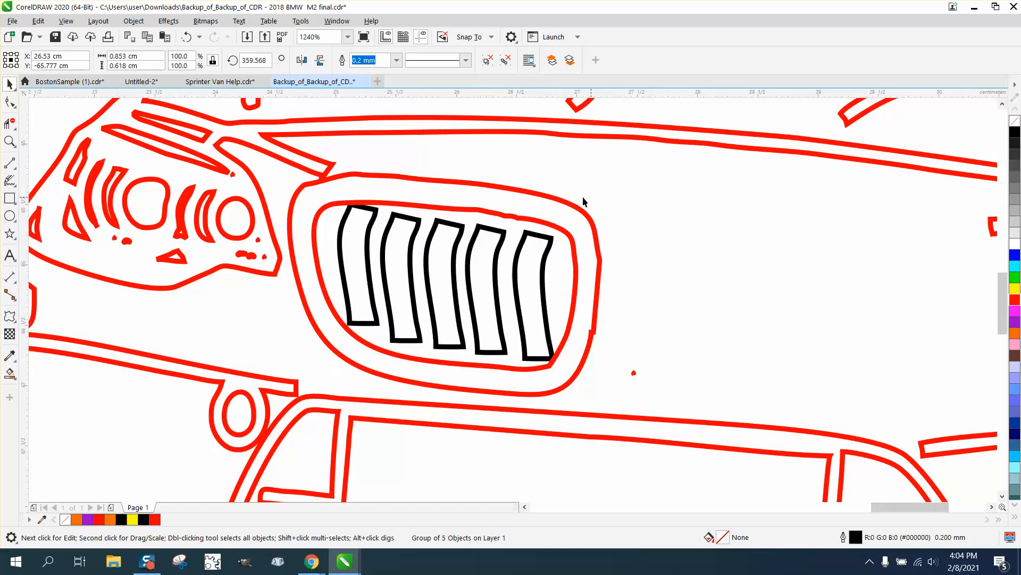
Group the slats together with their kidney frame
scroll(582, 196, down, 2)
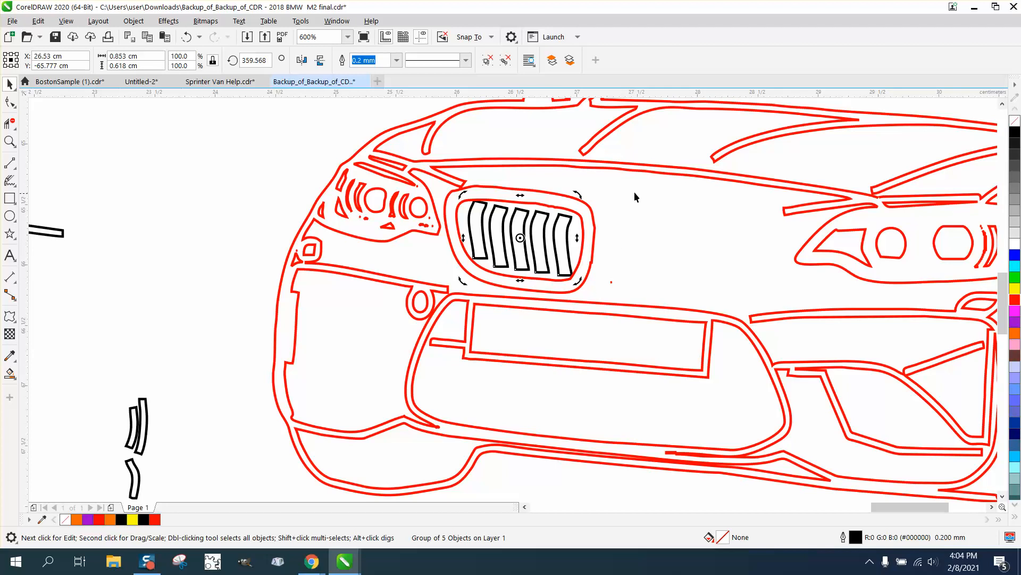
shift+click(503, 201)
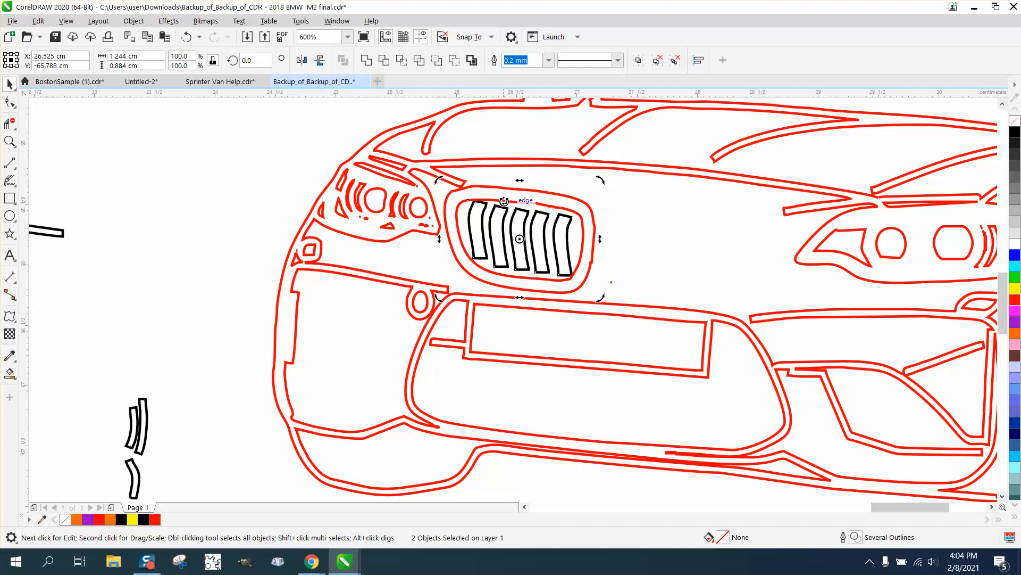
key(ctrl+g)
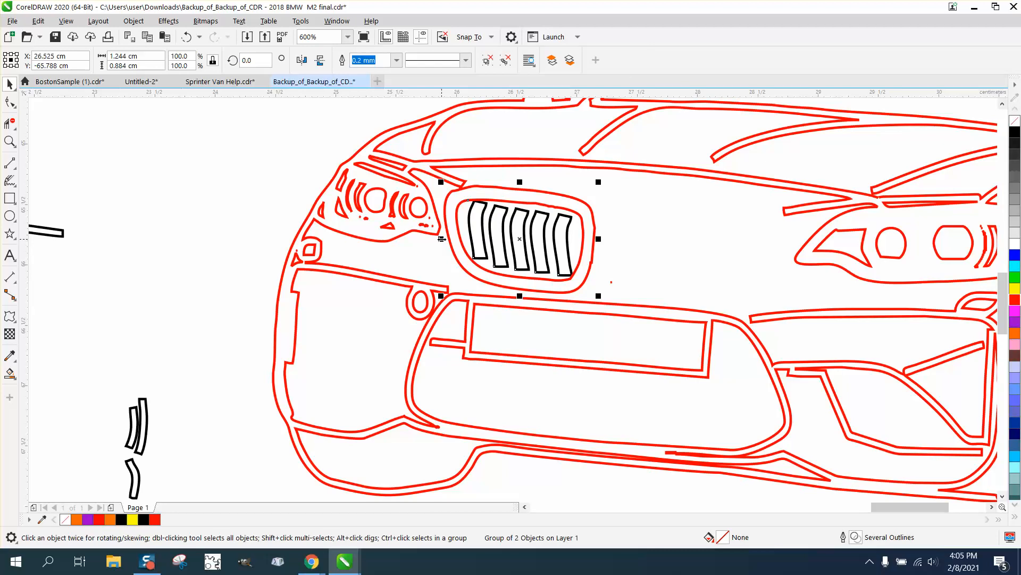
Try to create a mirrored second grille from the group, undoing the flip of the original and deleting the offset duplicate
drag(442, 239, 633, 249)
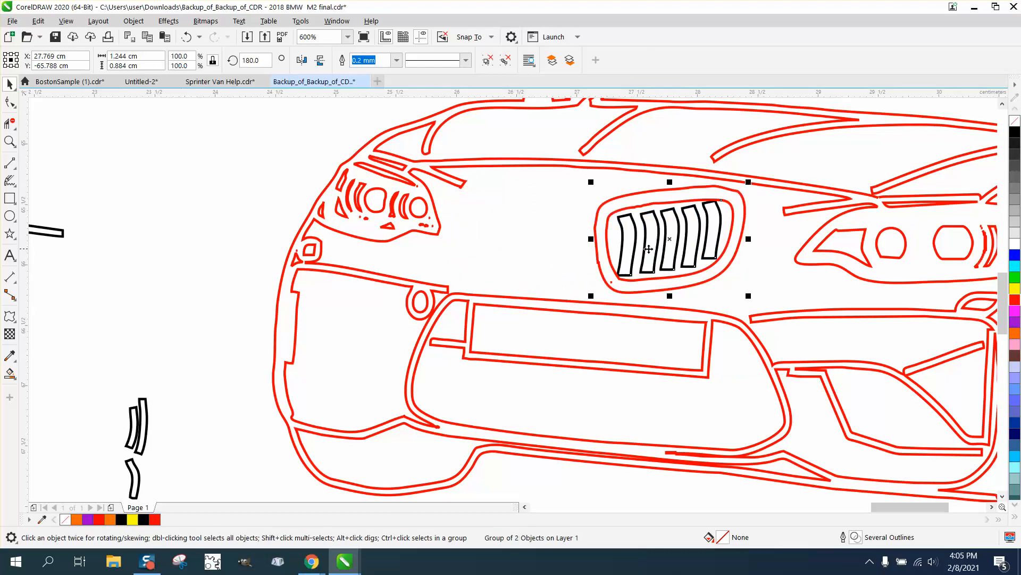
click(186, 37)
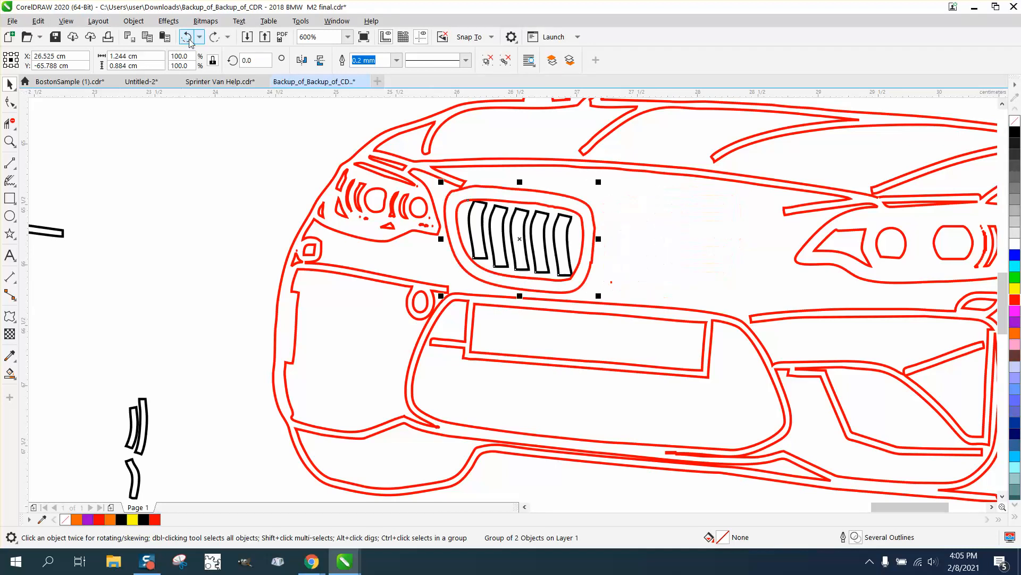
key(ctrl+d)
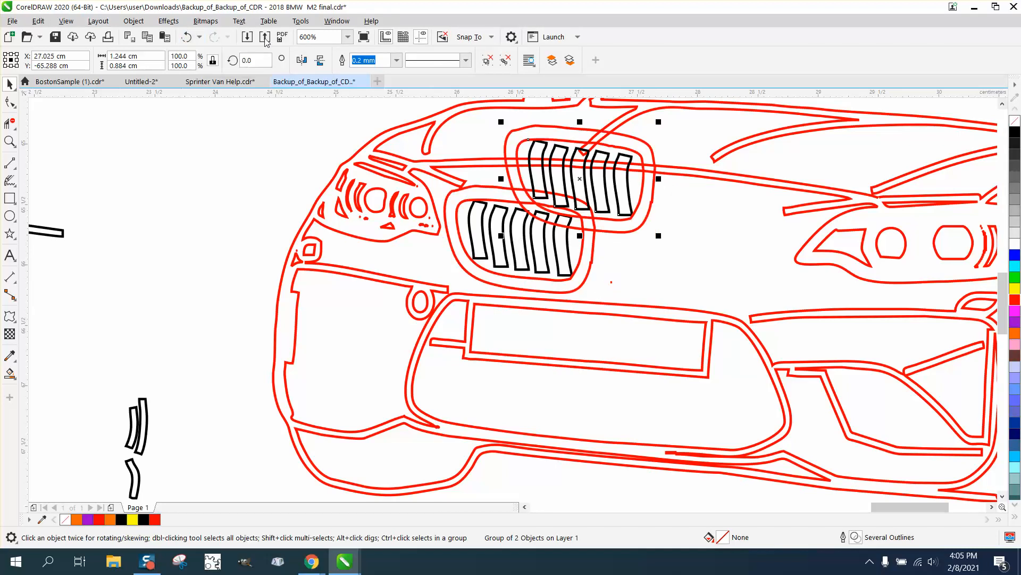
key(Delete)
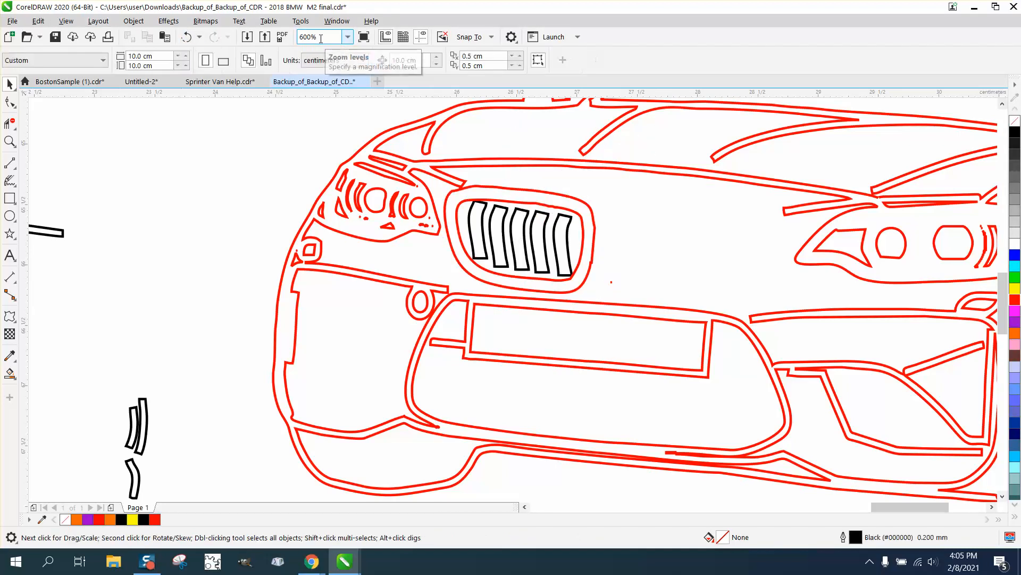
Set the horizontal and vertical duplicate distances to 0 cm
click(473, 56)
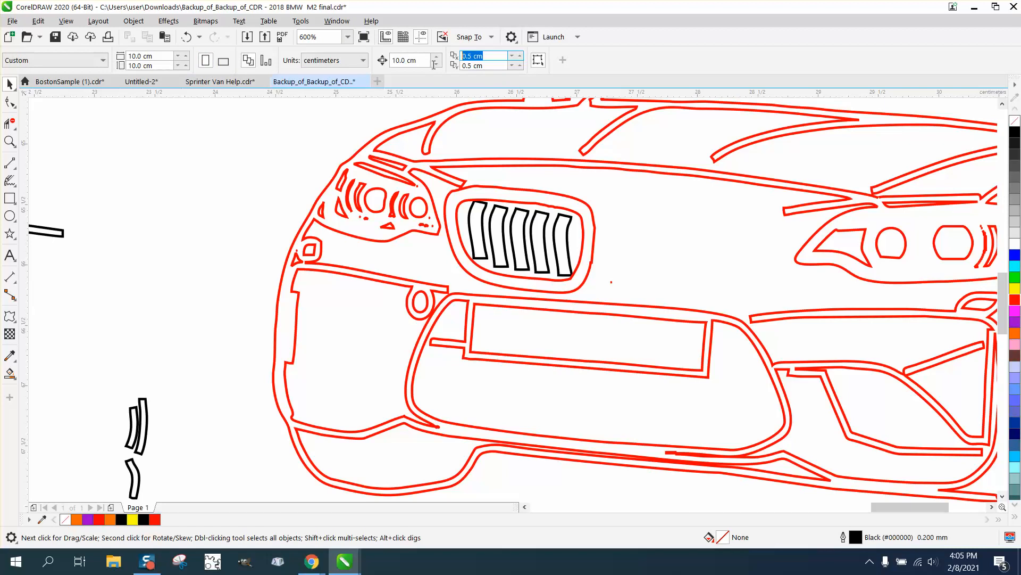
text(0)
key(Tab)
text(0)
key(Return)
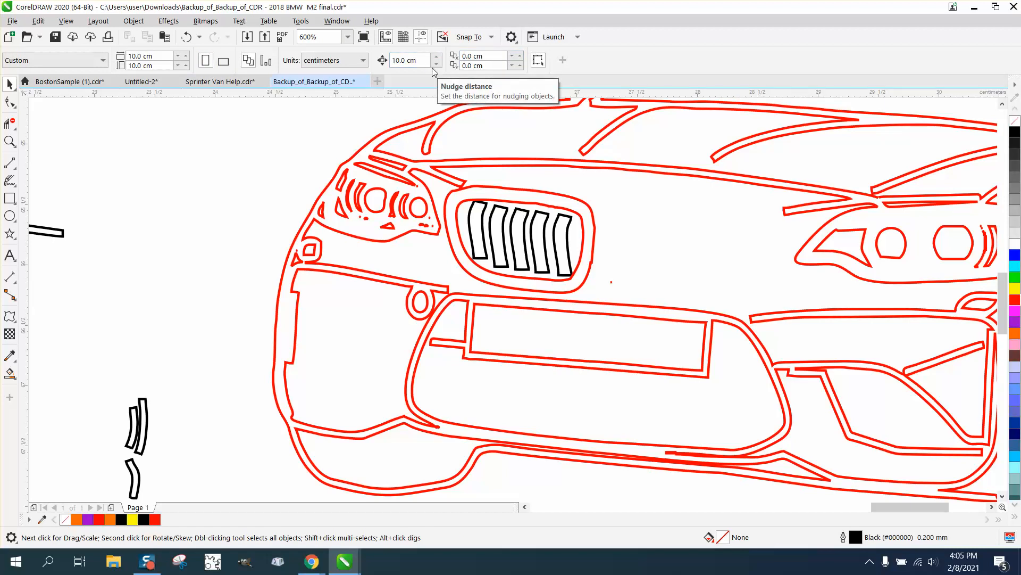
Place a mirrored duplicate of the grille group on its right, rotated to about 170.9° and centred at about X 27.996, Y -65.851 cm
click(520, 209)
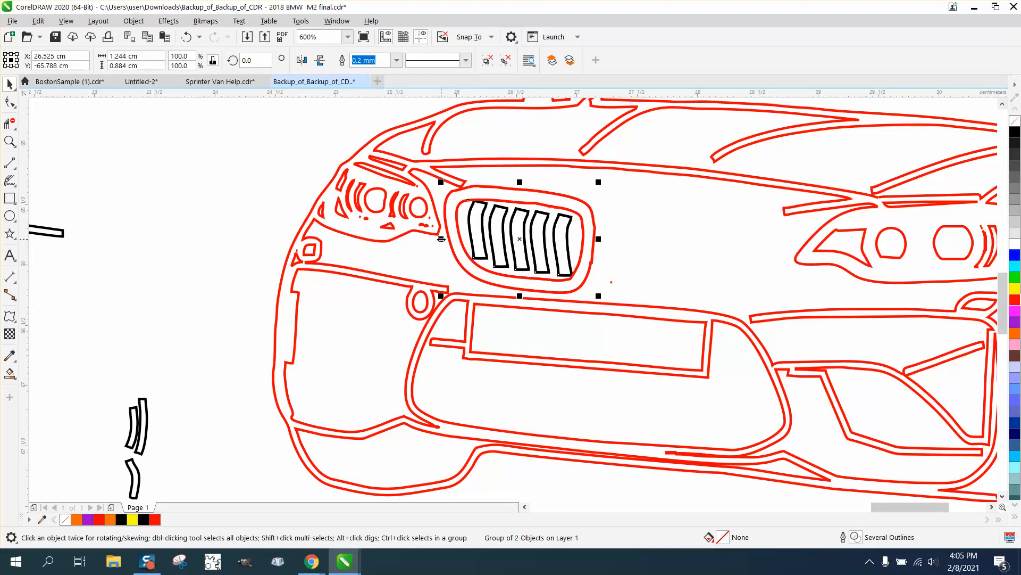
drag(441, 239, 749, 239)
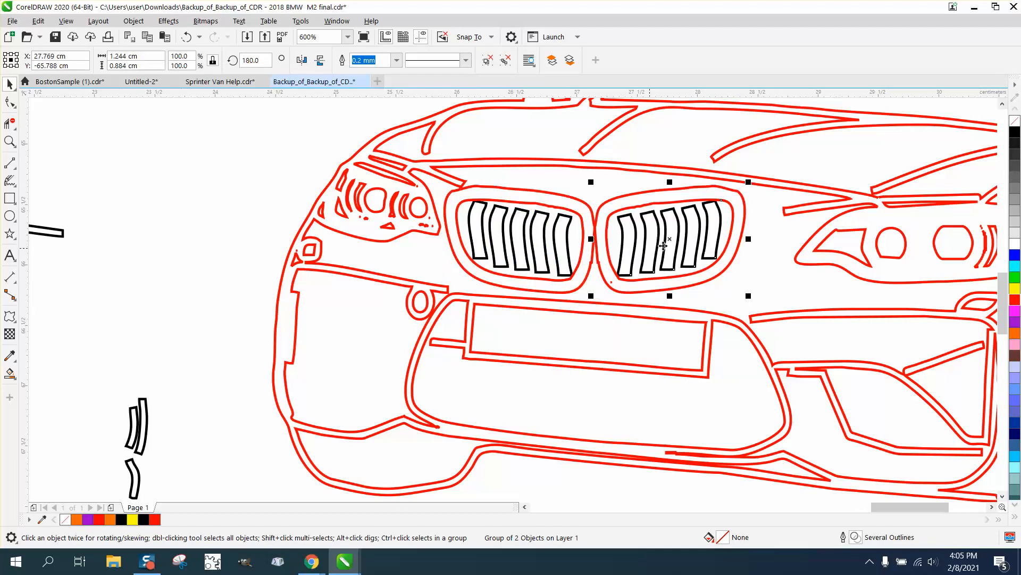
click(735, 231)
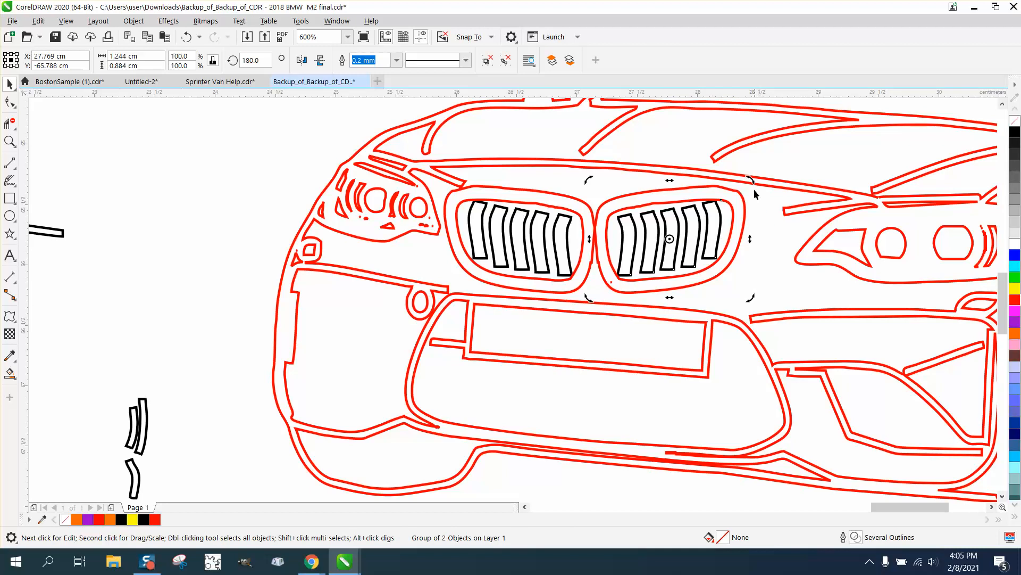
drag(752, 182, 756, 196)
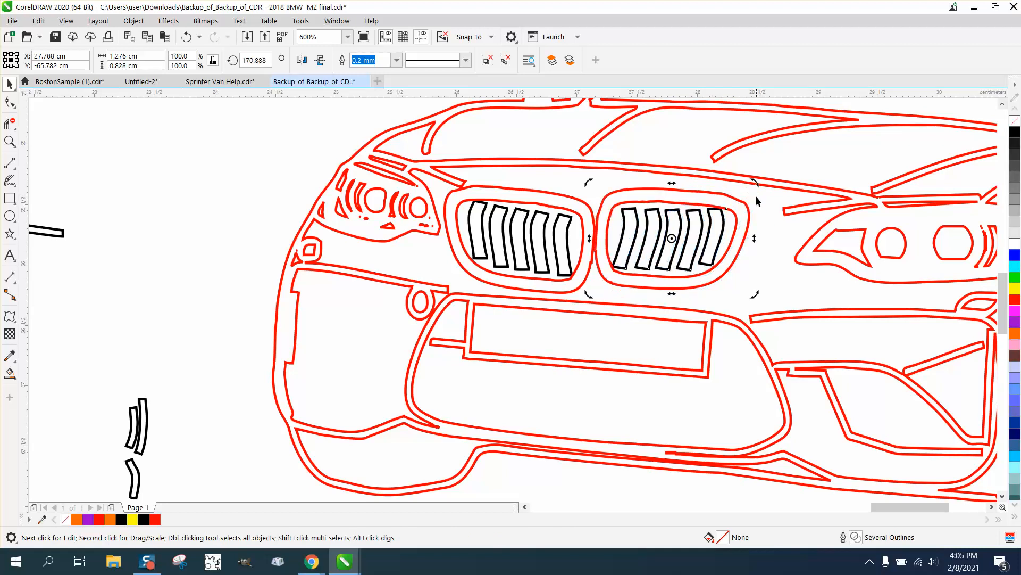
click(670, 239)
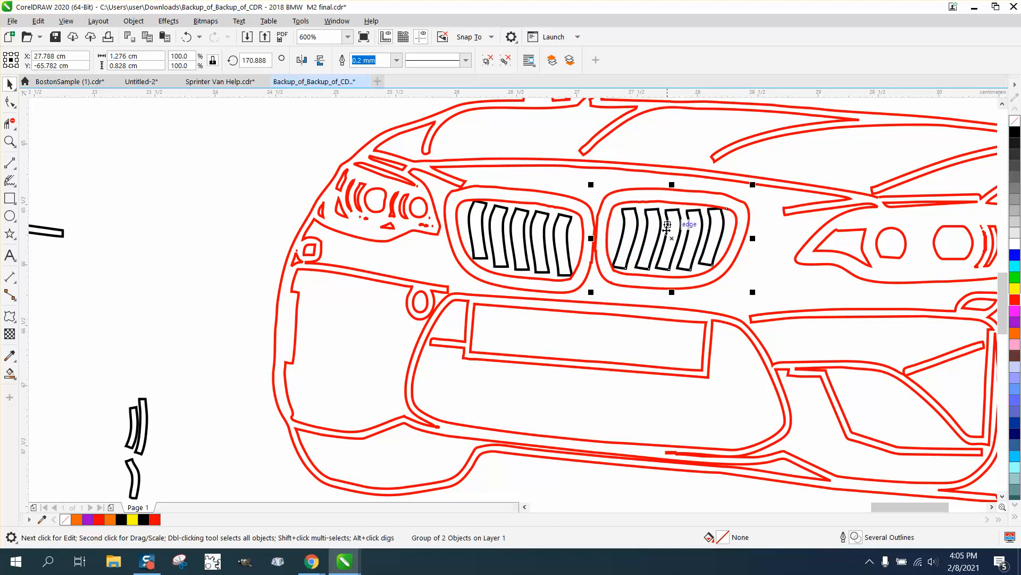
drag(671, 239, 698, 251)
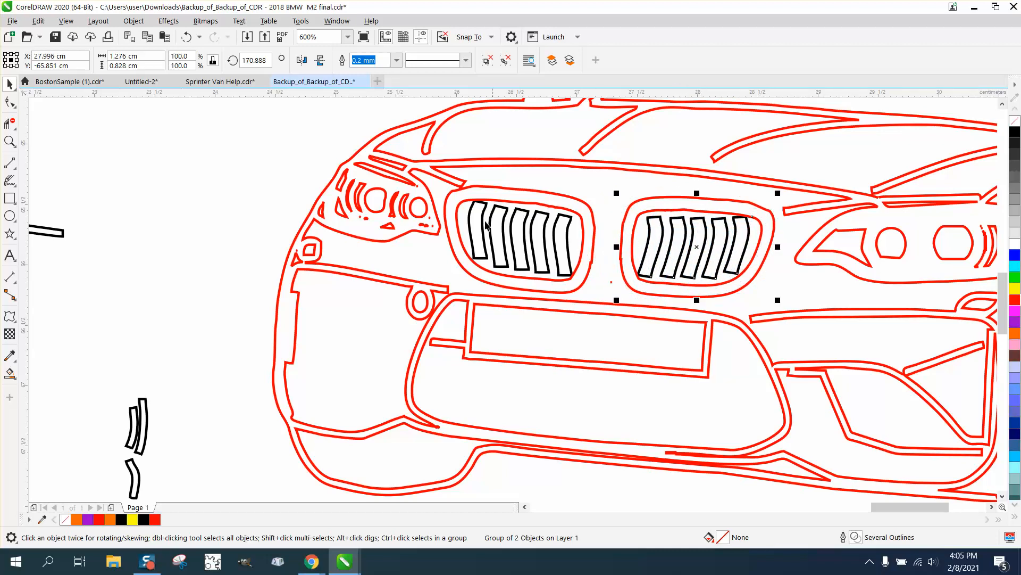
Move the left grille group closer to the right one, to about X 26.631, Y -65.737 cm
scroll(480, 230, down, 2)
scroll(505, 289, down, 1)
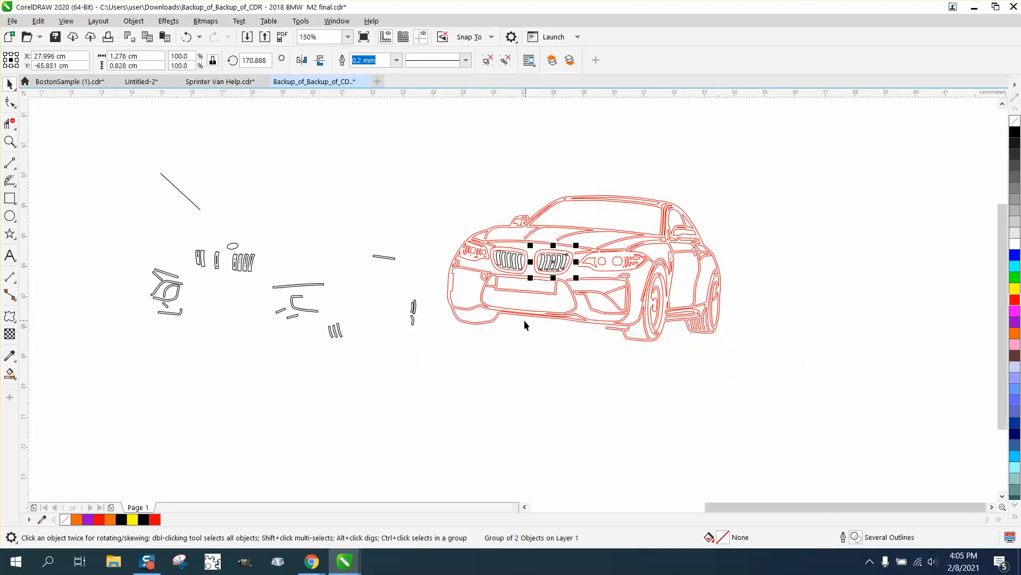
click(10, 141)
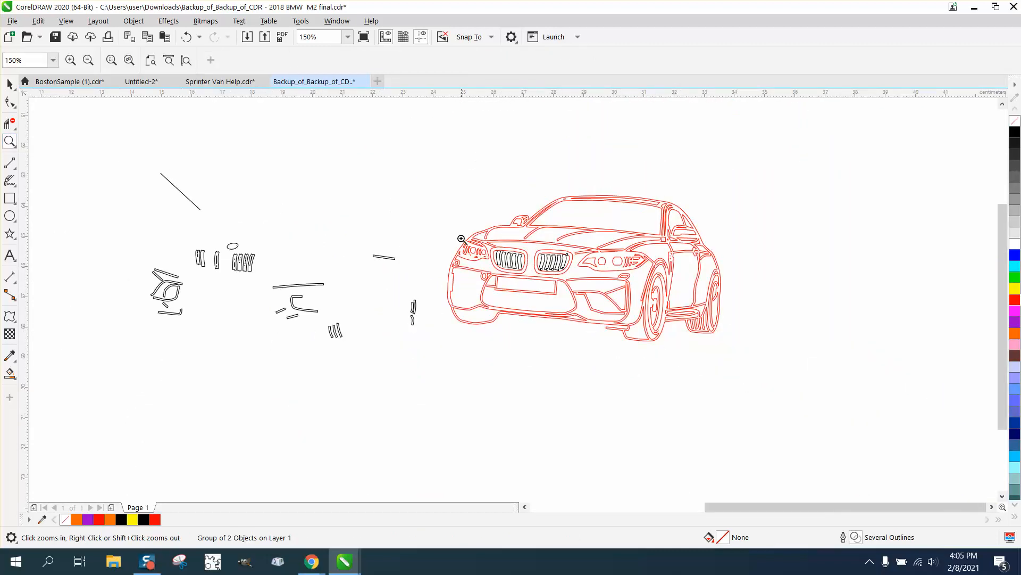
drag(462, 239, 686, 343)
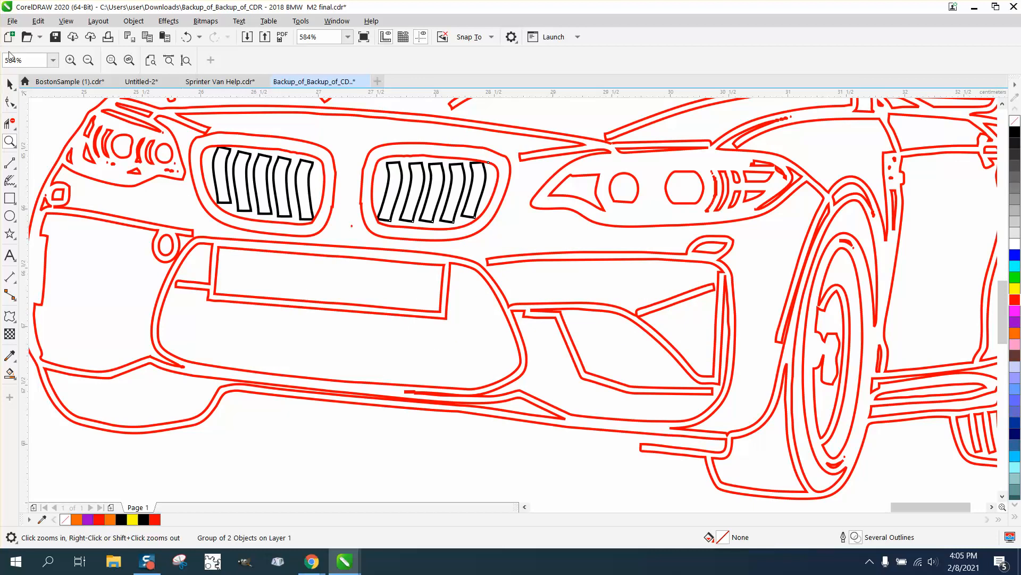
click(9, 84)
drag(289, 153, 299, 155)
scroll(393, 287, down, 1)
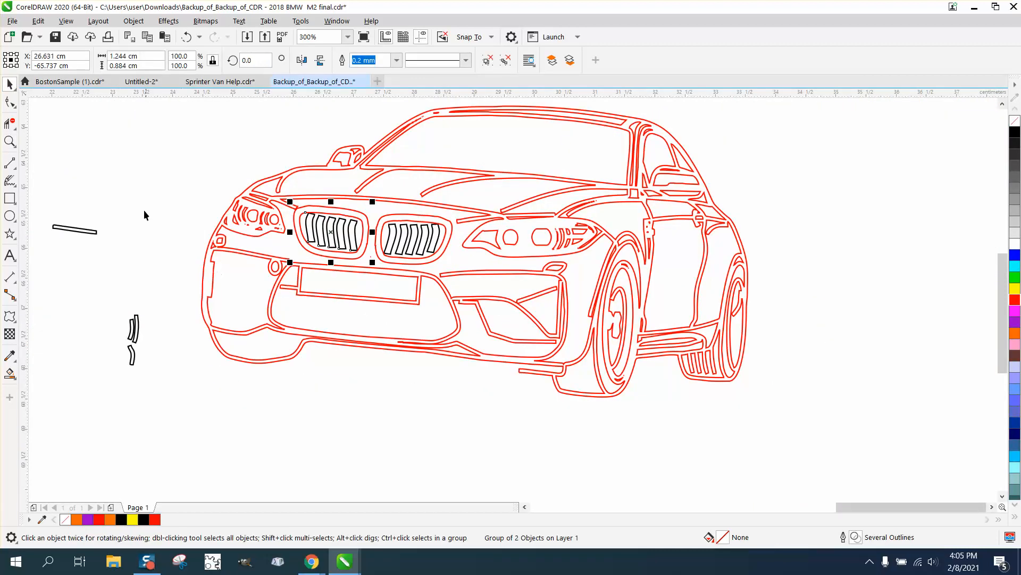
Examine the kidney grille slats in the original orange BMW drawing for comparison with the rebuilt grilles
click(145, 149)
scroll(410, 372, down, 1)
scroll(323, 359, down, 1)
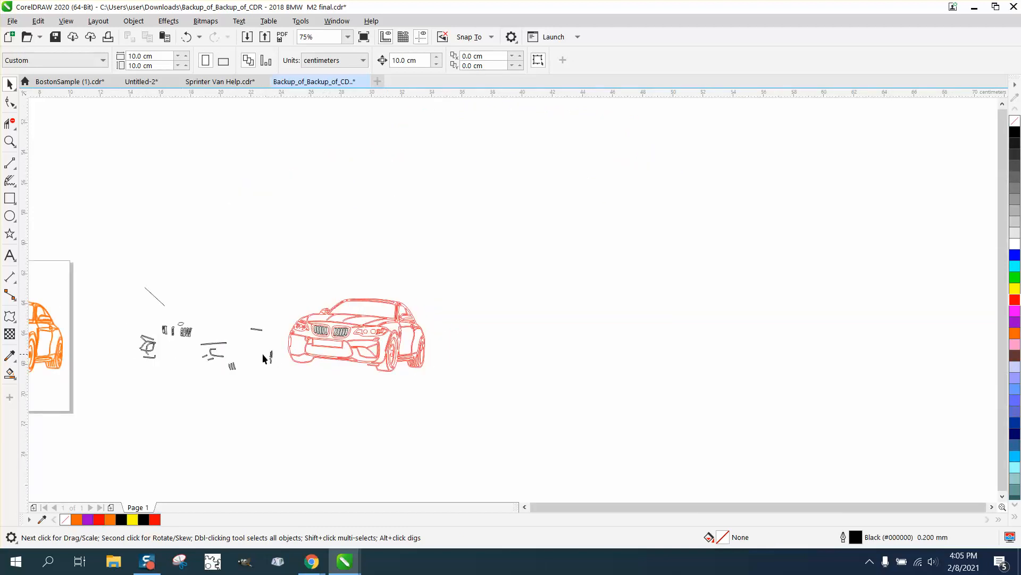
scroll(158, 349, down, 1)
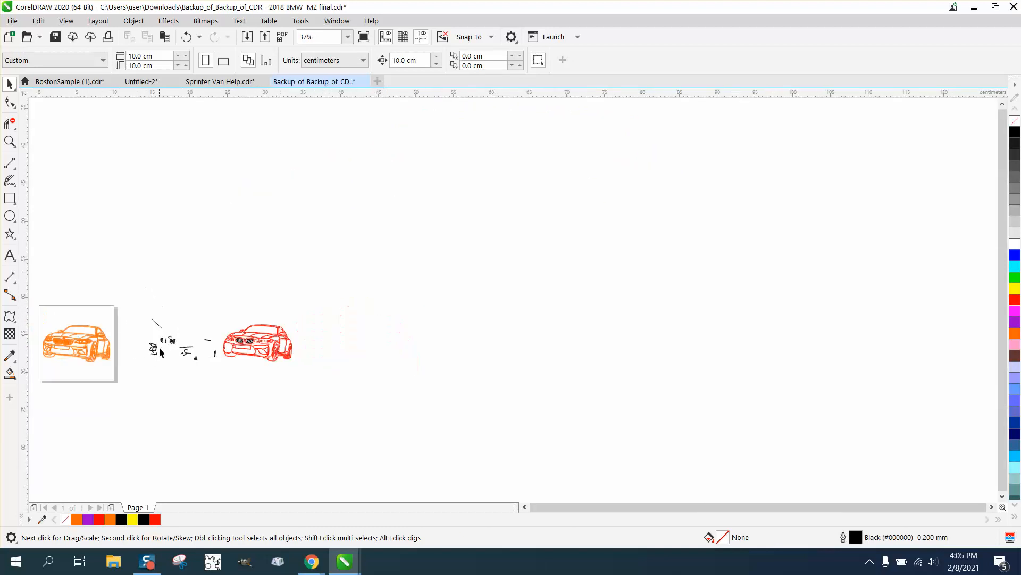
click(9, 142)
drag(48, 330, 107, 360)
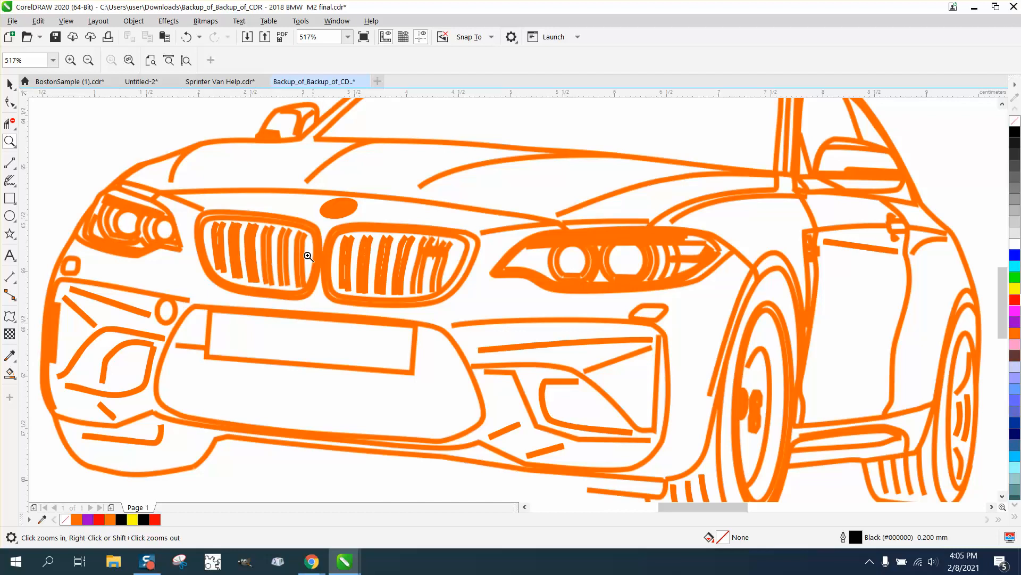
click(400, 285)
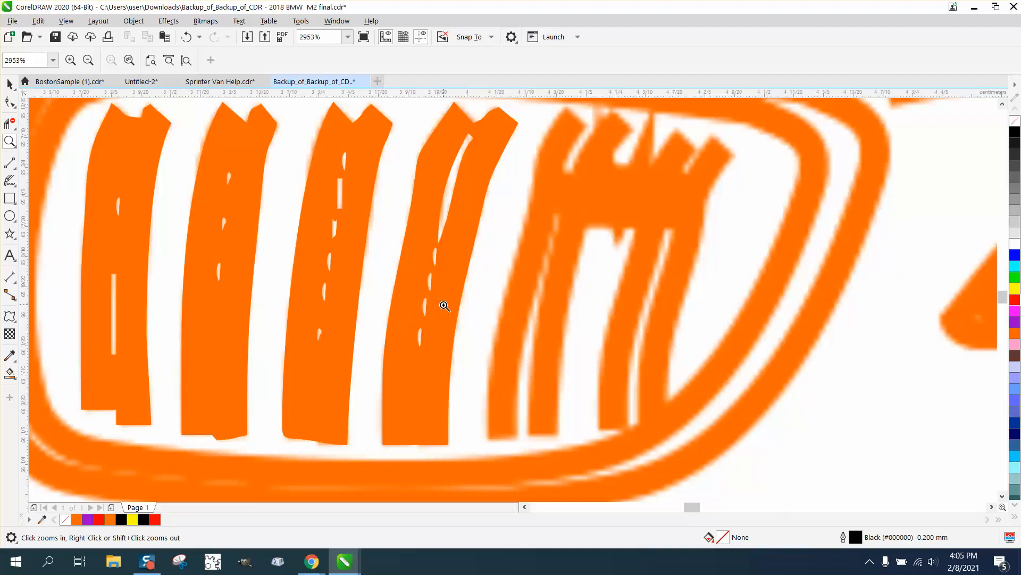
scroll(426, 268, down, 10)
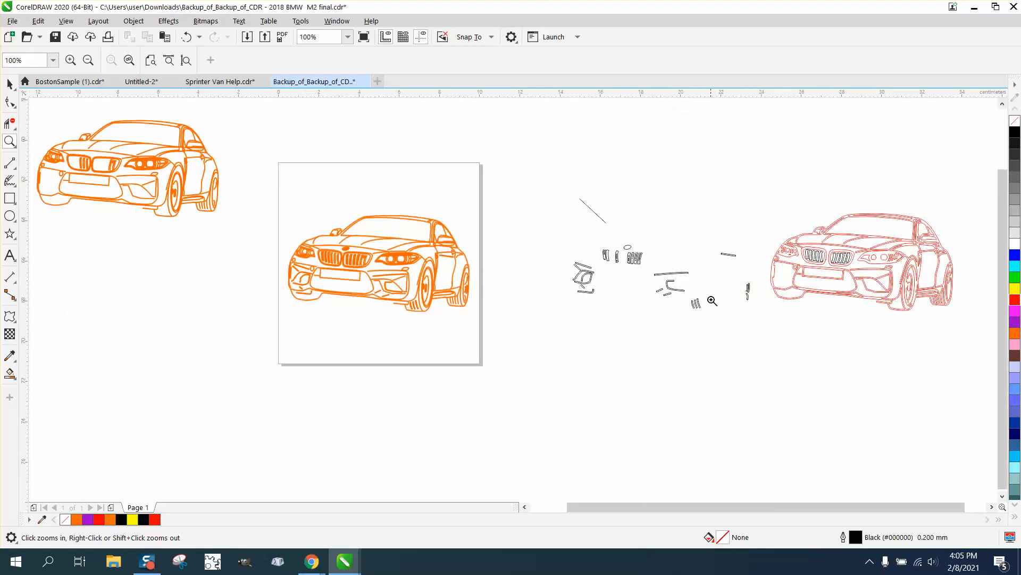
Set up the Smooth tool with a nib size of 0.201 cm for the kidney grille frames
drag(795, 247, 912, 290)
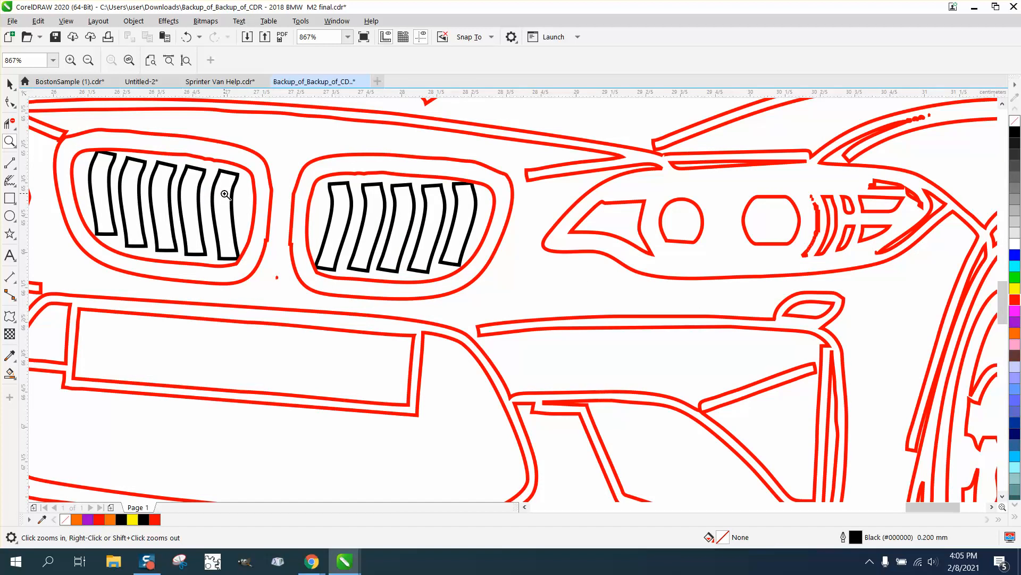
click(16, 108)
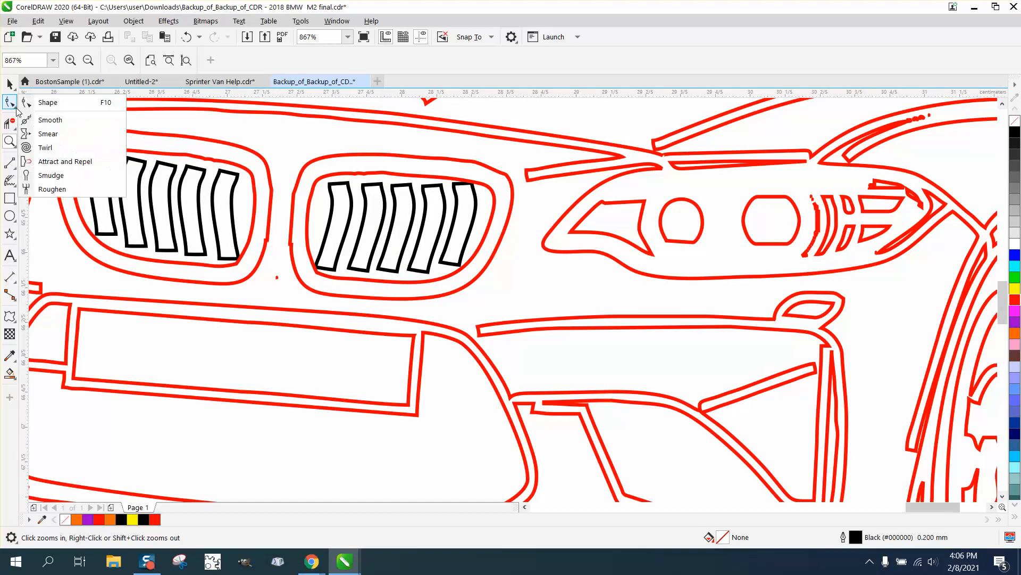
click(47, 117)
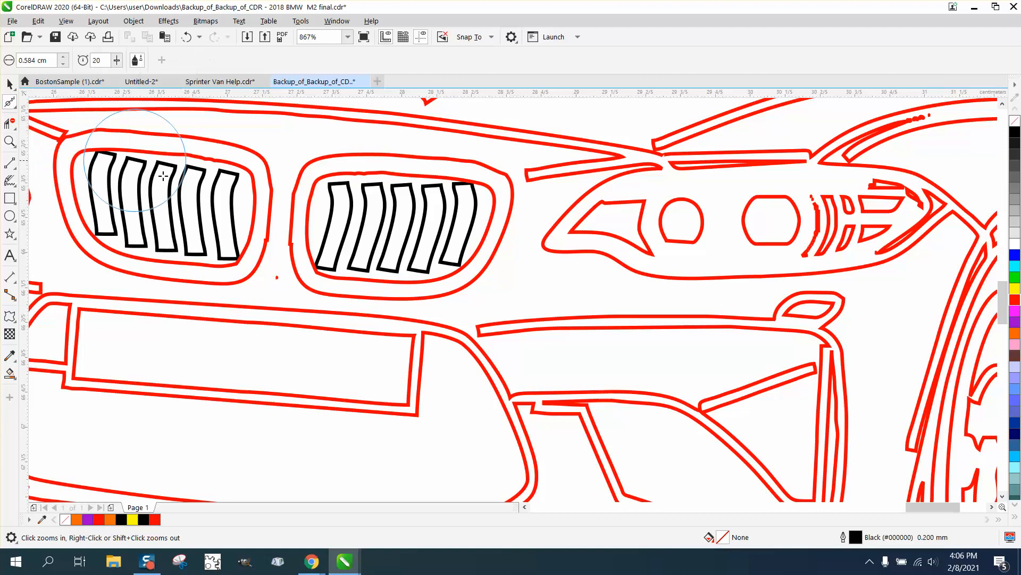
click(64, 65)
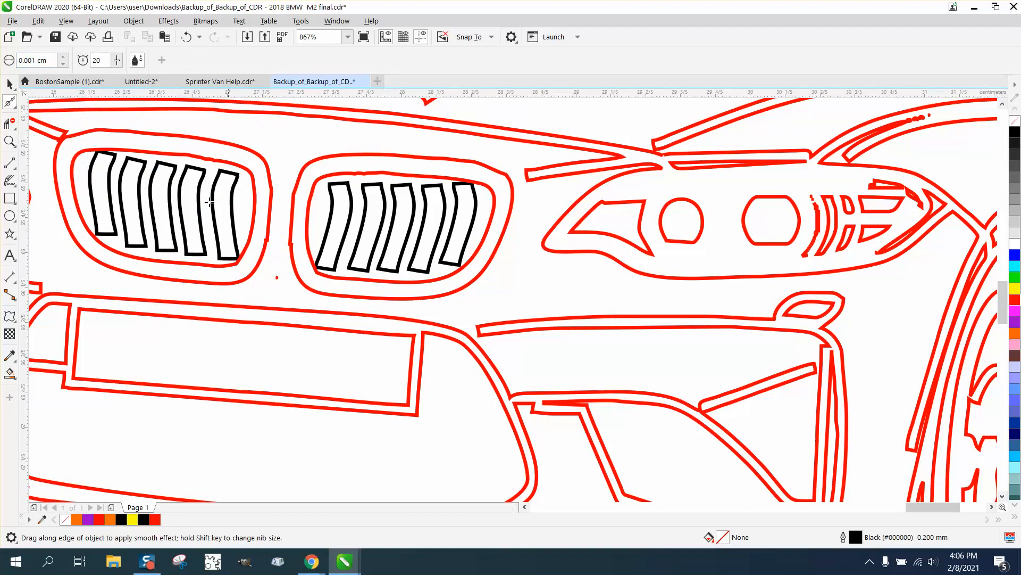
click(63, 56)
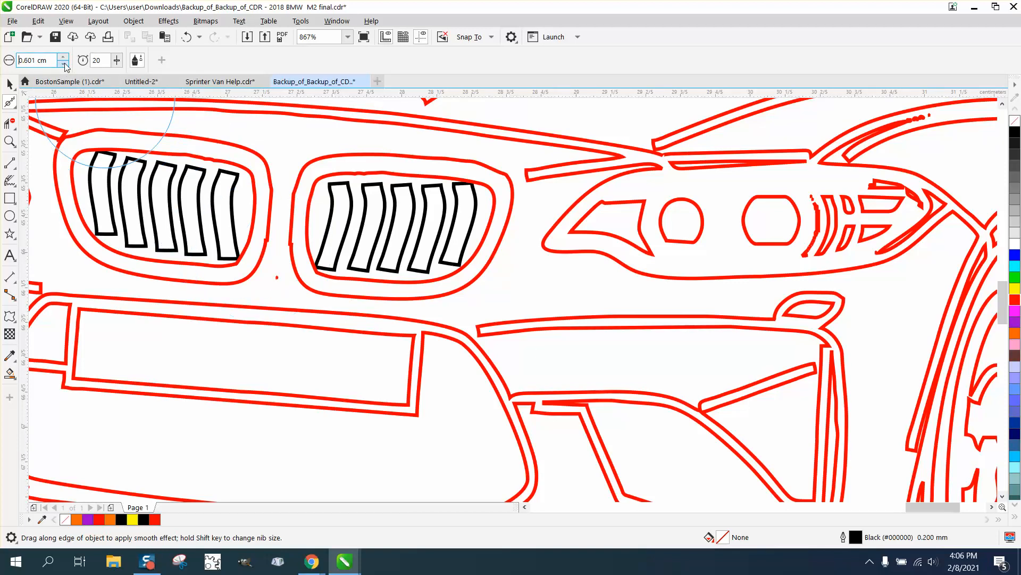
Smooth the left kidney grille's outer frame along its lower corner next to the right grille
click(265, 249)
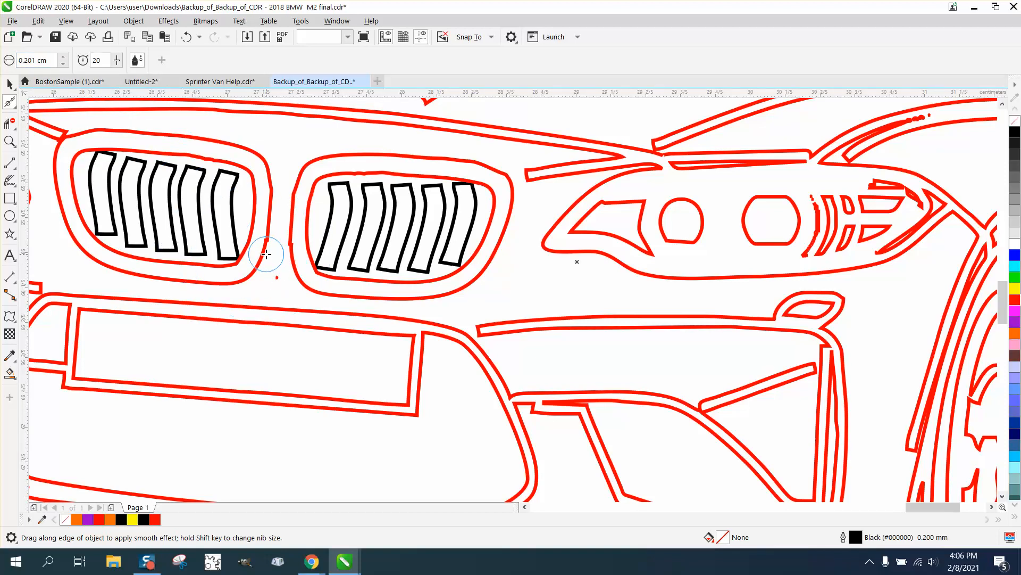
click(265, 249)
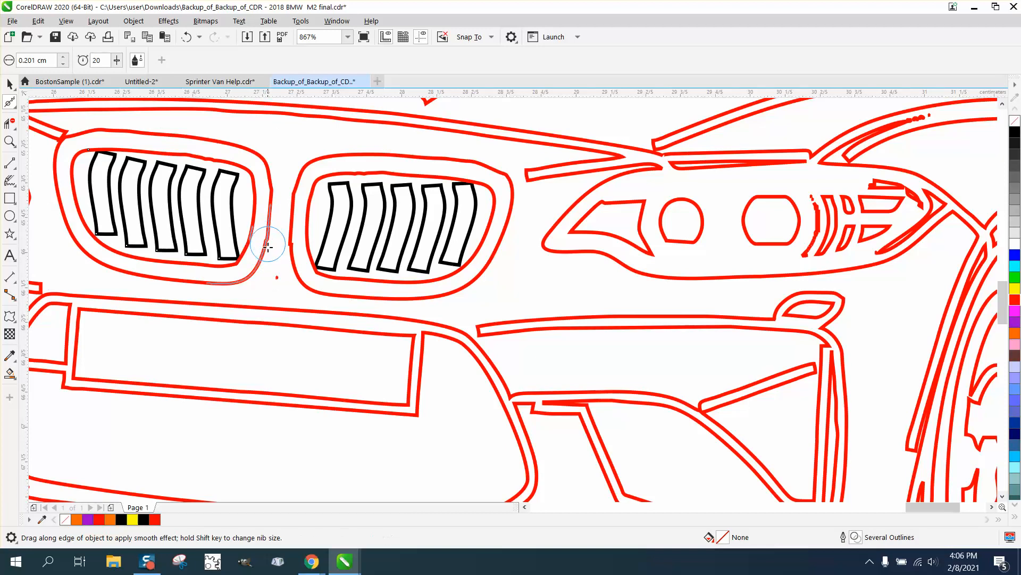
mouse_move(266, 248)
mouse_down()
mouse_move(269, 157)
mouse_move(192, 160)
mouse_move(134, 137)
mouse_move(65, 138)
mouse_move(55, 196)
mouse_move(73, 242)
mouse_move(112, 263)
mouse_move(228, 285)
mouse_up()
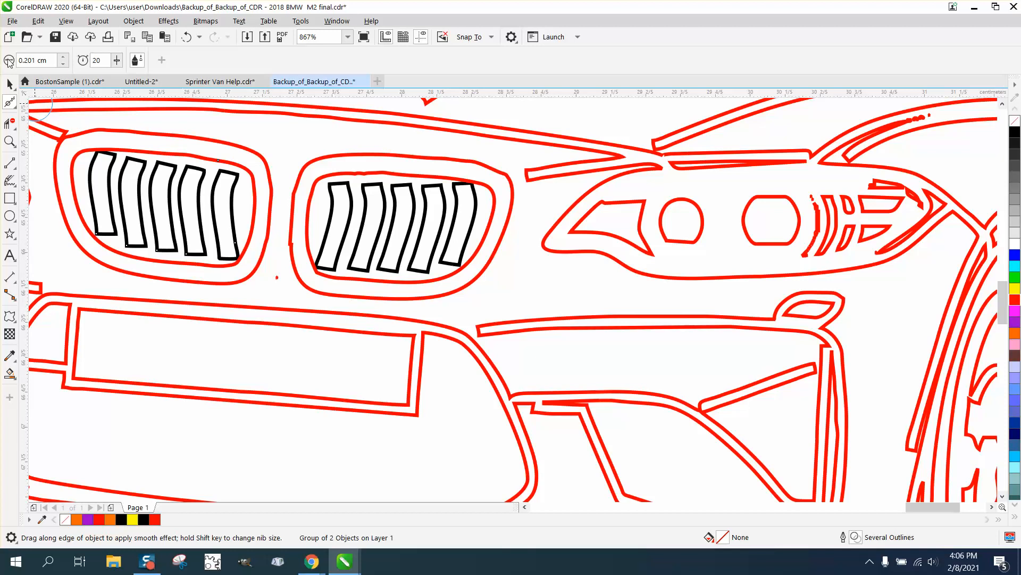
click(13, 86)
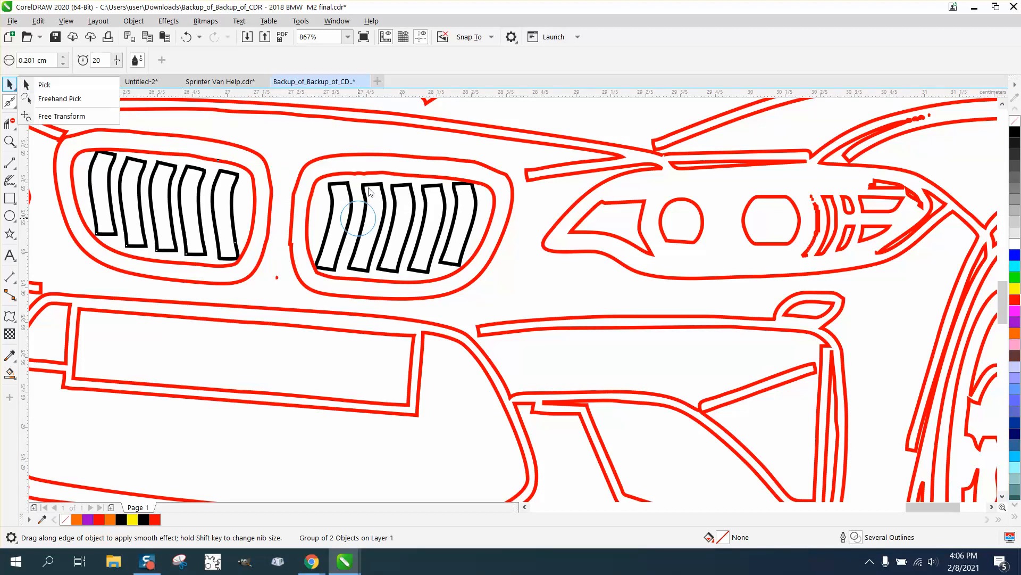
click(43, 85)
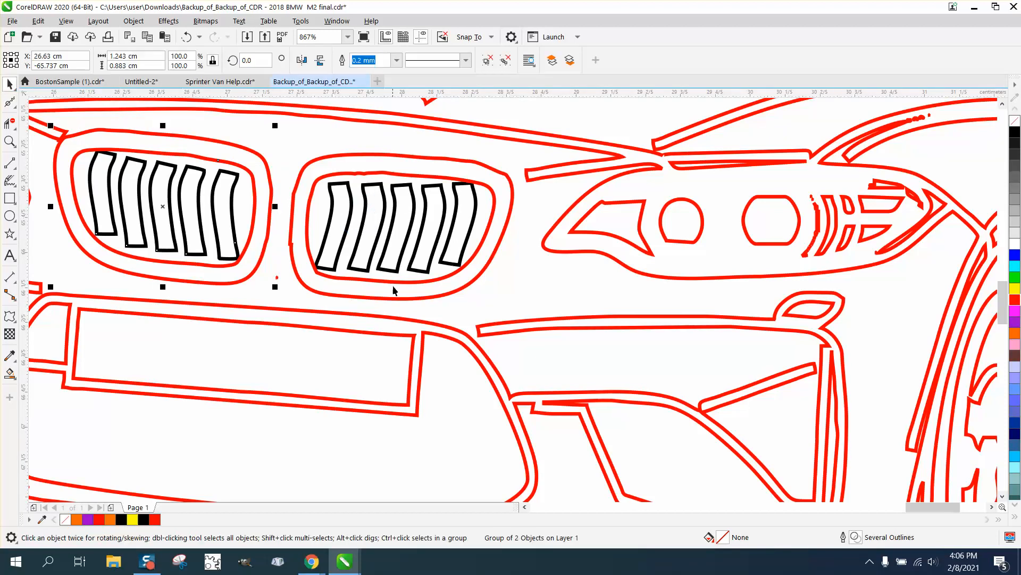
Try to smooth the jagged, broken strip beside the outer lens of the right headlight
scroll(395, 298, down, 3)
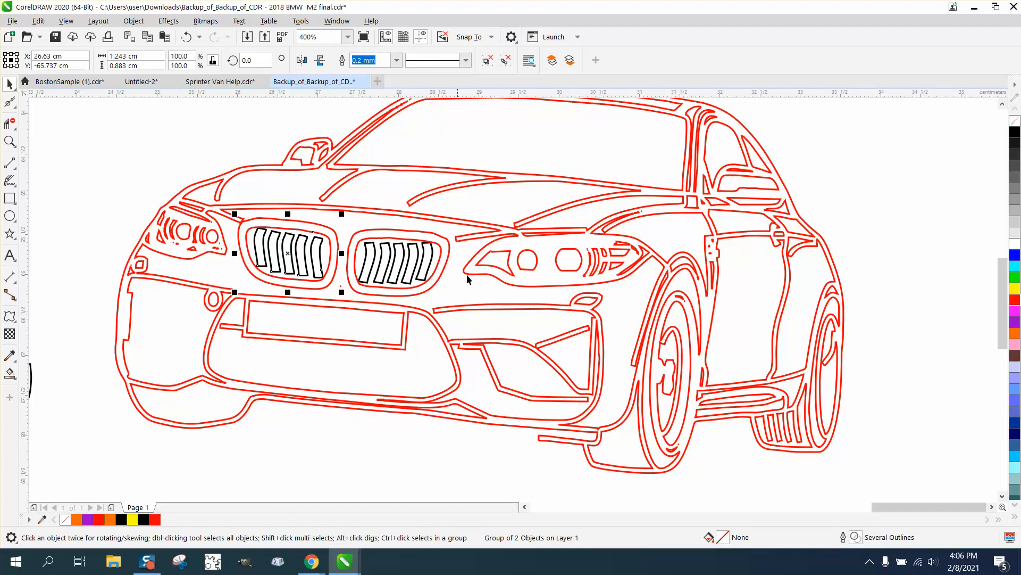
click(10, 141)
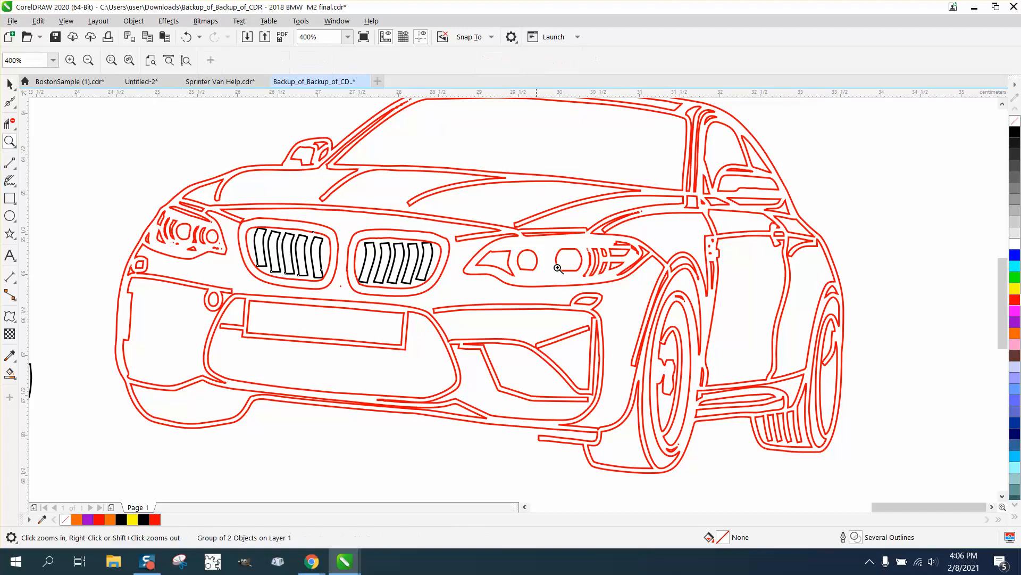
drag(576, 245, 665, 302)
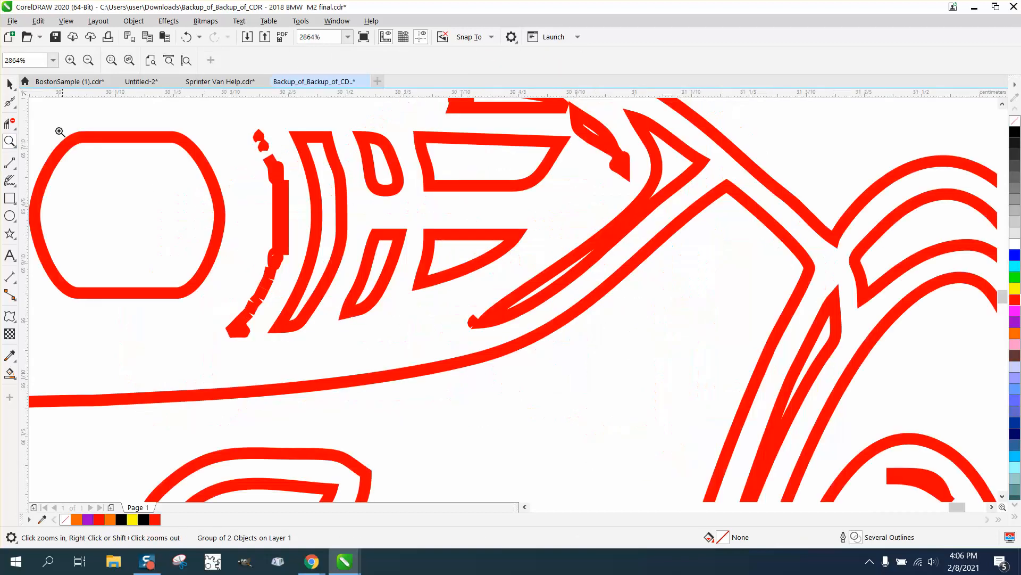
click(10, 101)
drag(284, 187, 272, 186)
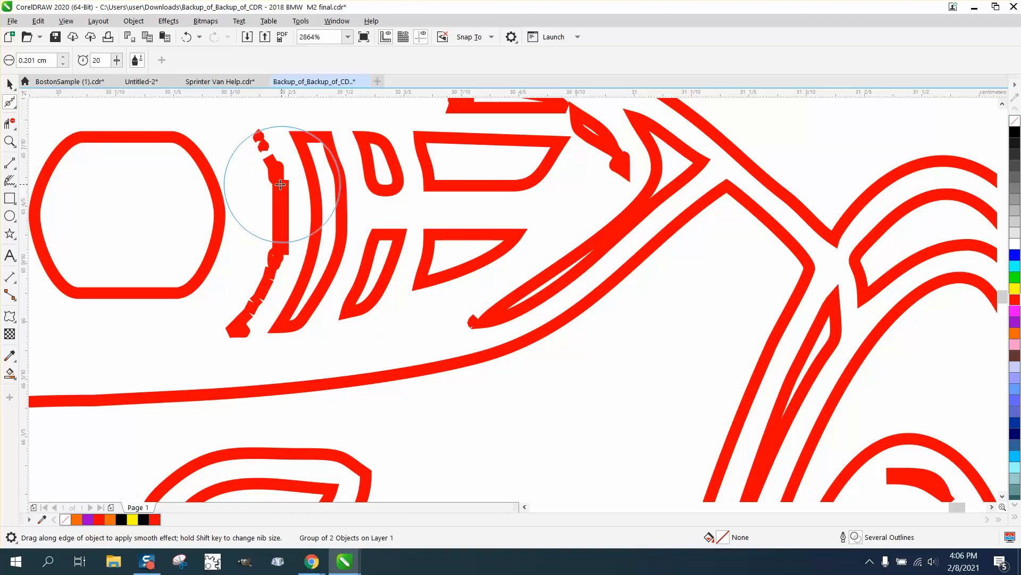
Delete the middle and upper fragments of the broken strip beside the right headlight's outer lens
click(11, 85)
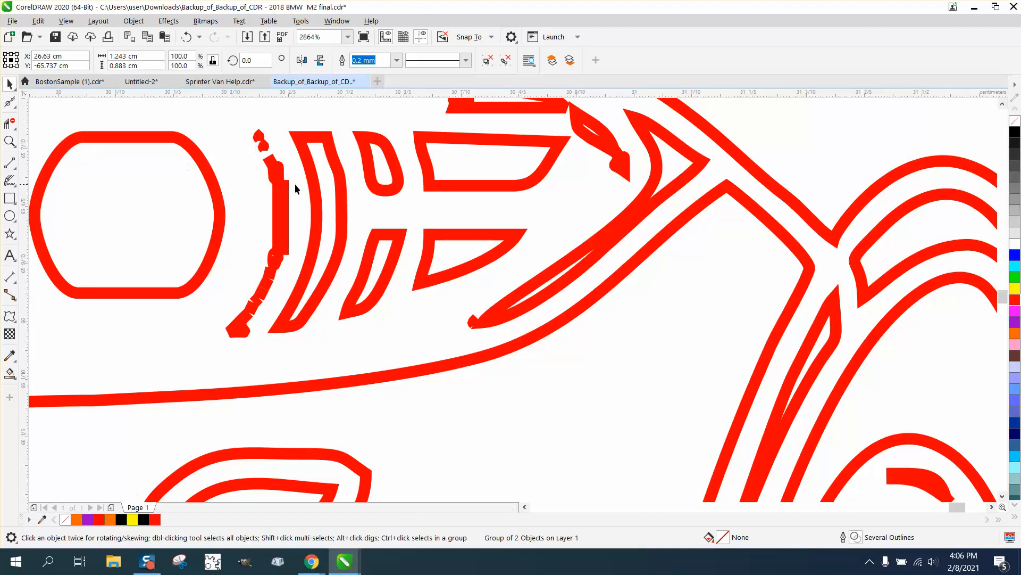
click(281, 190)
key(Delete)
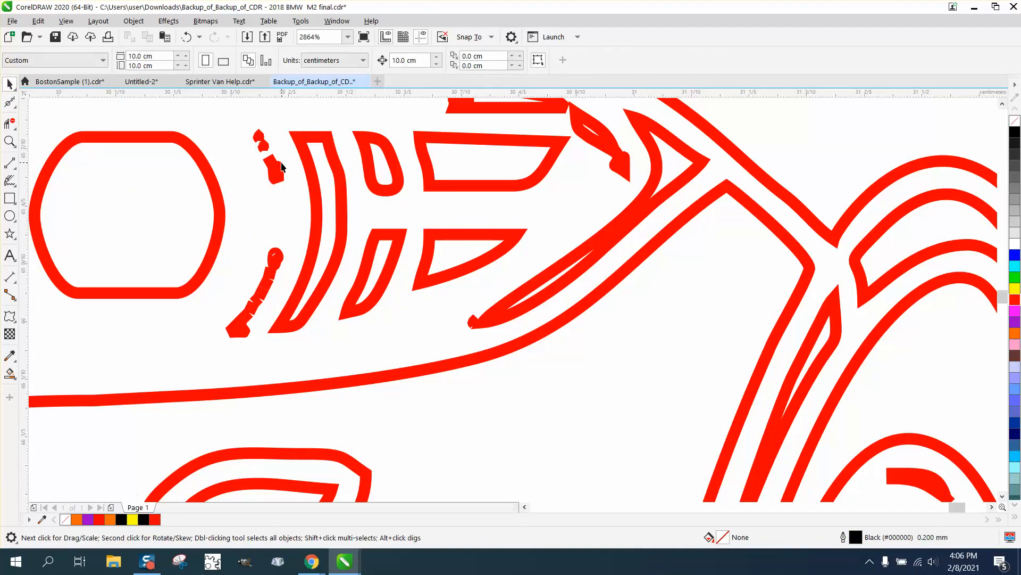
click(270, 171)
key(Delete)
click(264, 153)
key(Delete)
click(265, 144)
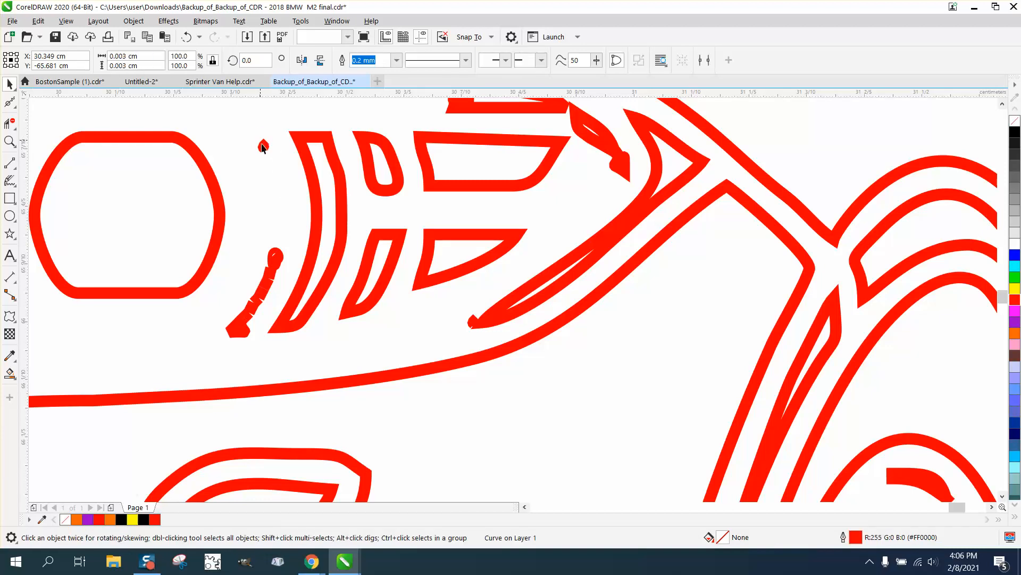
key(Delete)
Delete the remaining lower fragments of the broken strip beside the headlight lens
click(278, 260)
key(Delete)
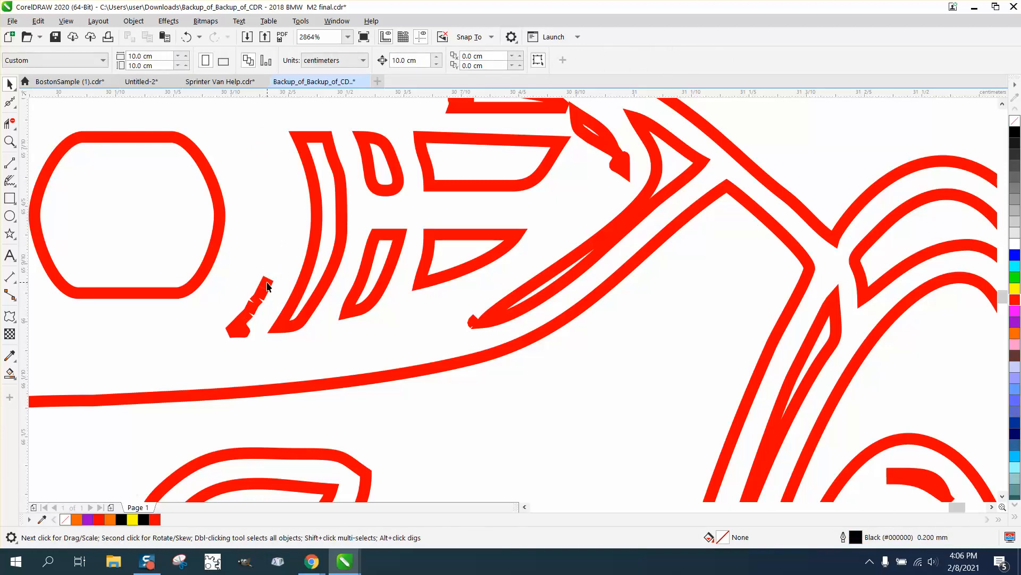
click(257, 297)
key(Delete)
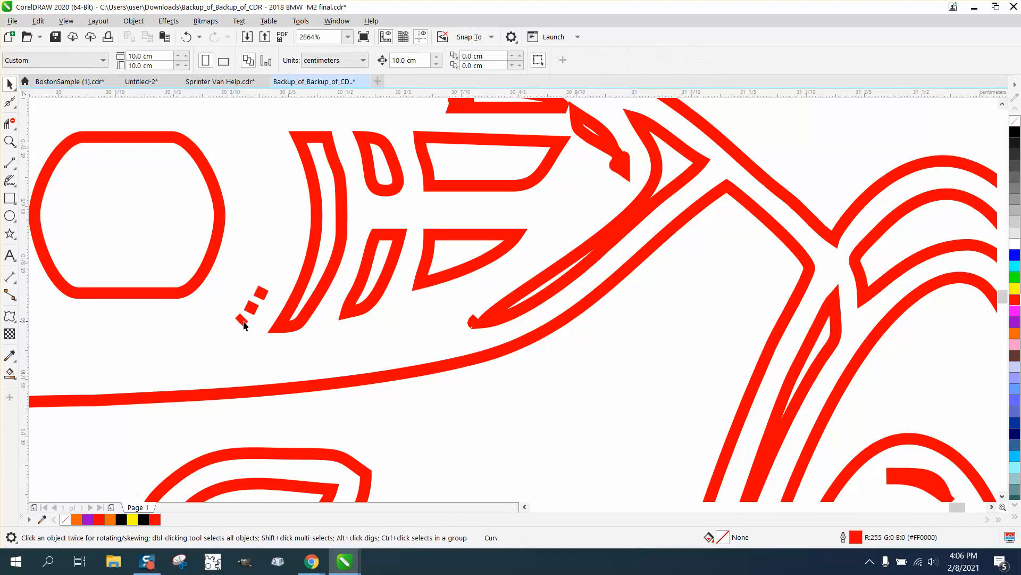
click(254, 303)
key(Delete)
click(240, 318)
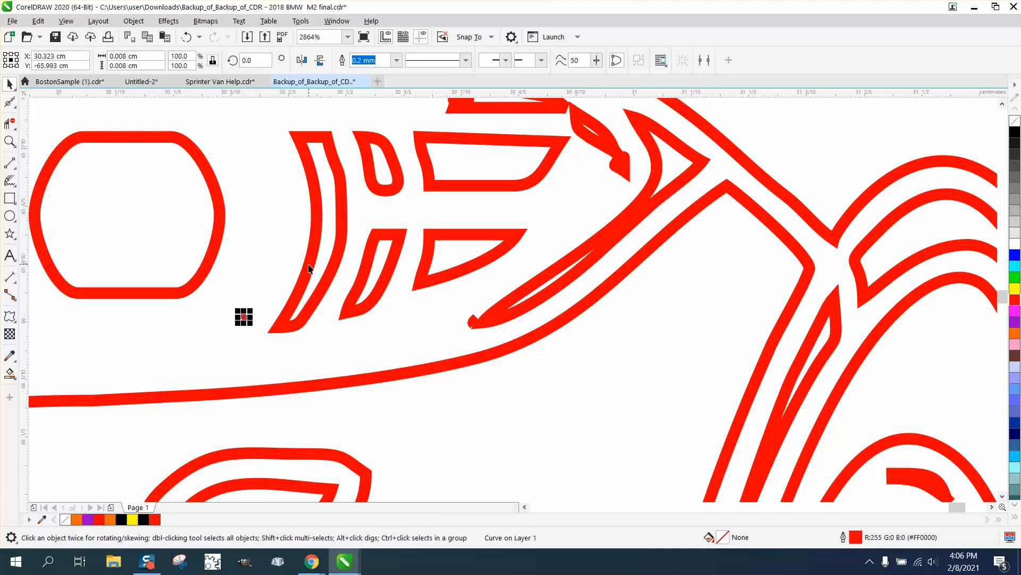
key(Delete)
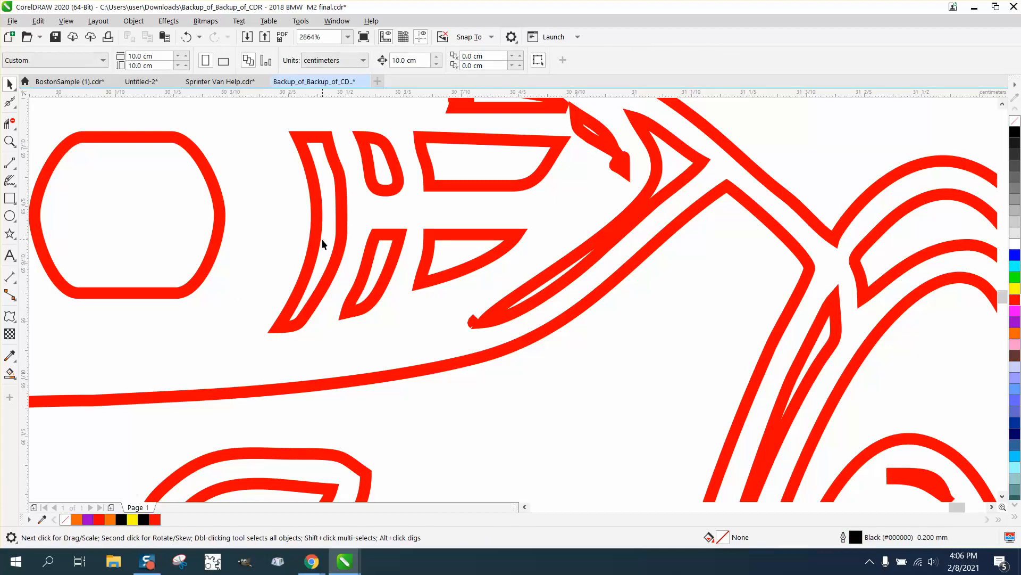
Smart Fill the curved headlight strip in red without outline and move the filled shape onto the hood, at about X 29.343, Y -65.171 cm
scroll(322, 238, down, 1)
scroll(362, 249, down, 1)
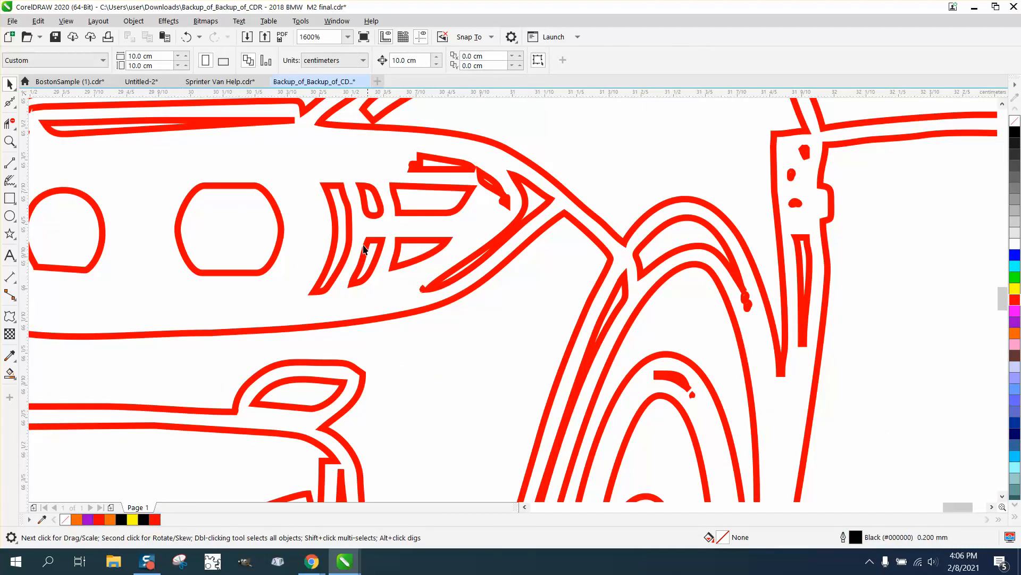
scroll(350, 238, down, 1)
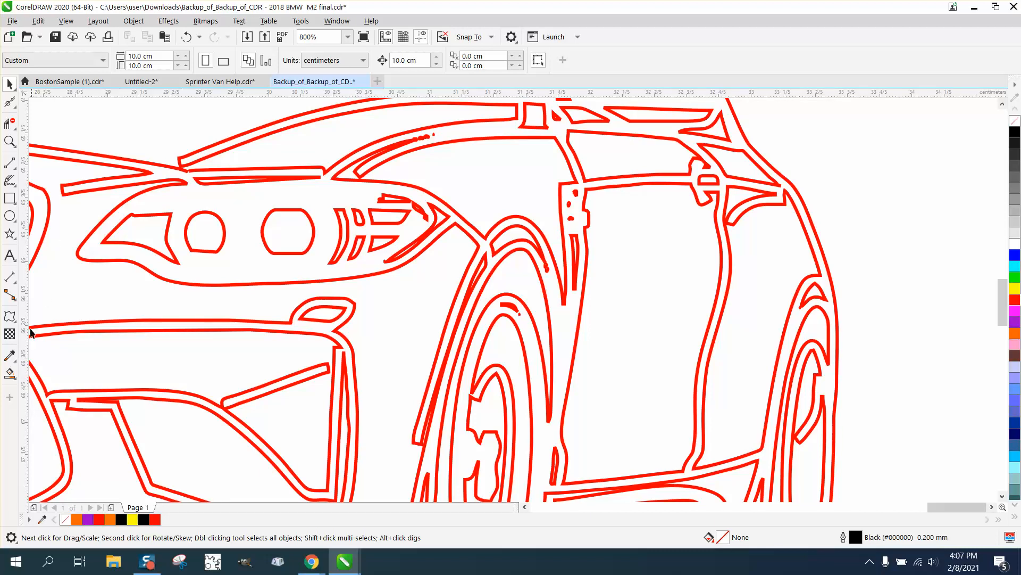
click(9, 375)
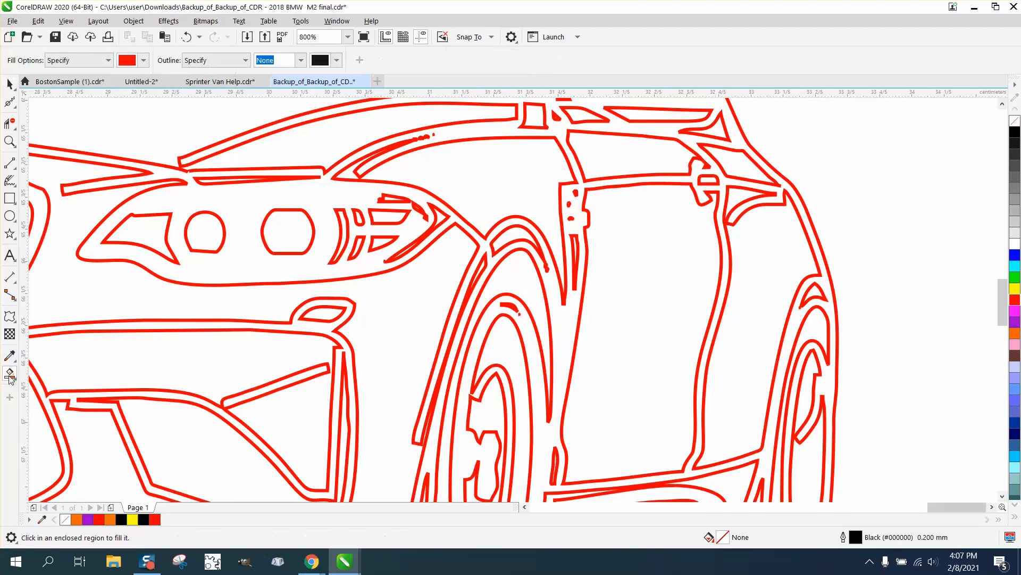
click(343, 226)
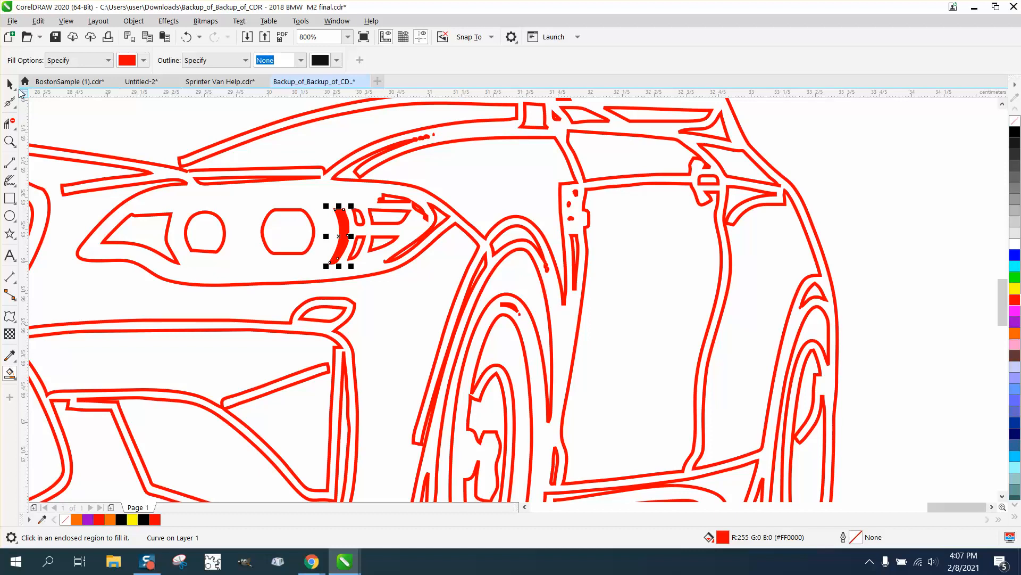
click(9, 83)
drag(340, 237, 163, 128)
Ungroup the right kidney grille and delete its black slats, keeping the red frame
scroll(412, 234, down, 2)
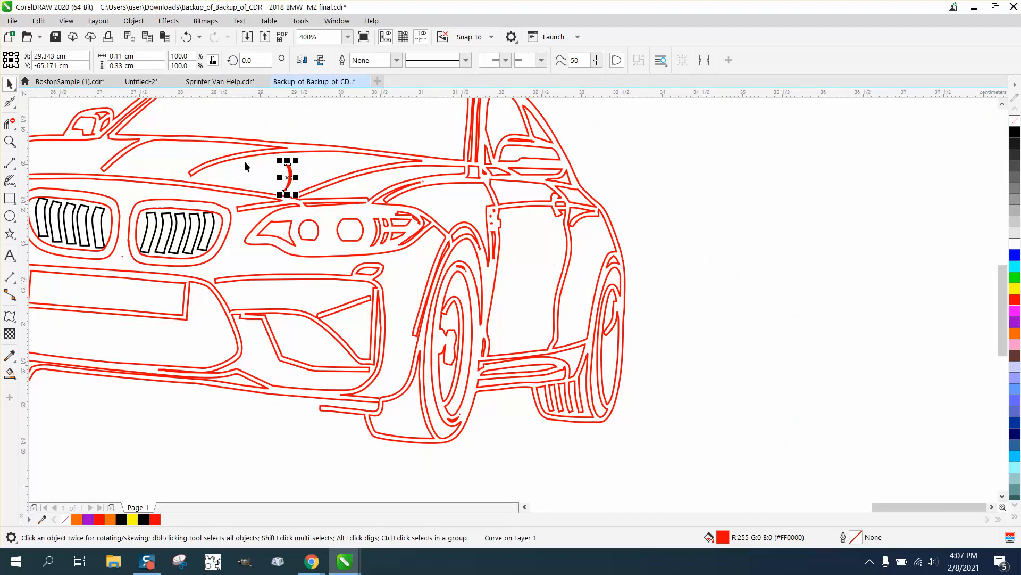
click(10, 141)
drag(101, 155, 491, 343)
click(9, 84)
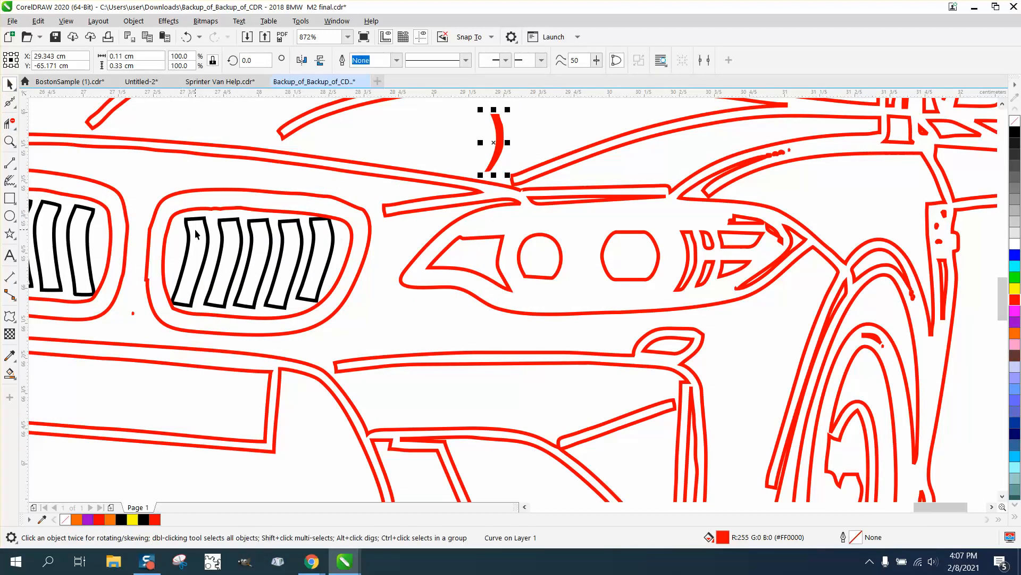
click(206, 233)
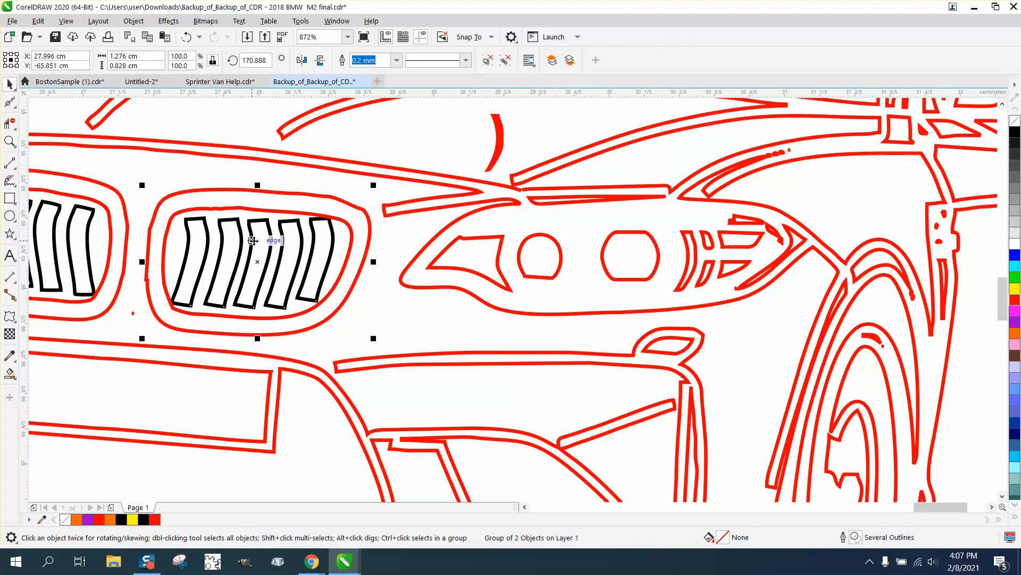
click(138, 24)
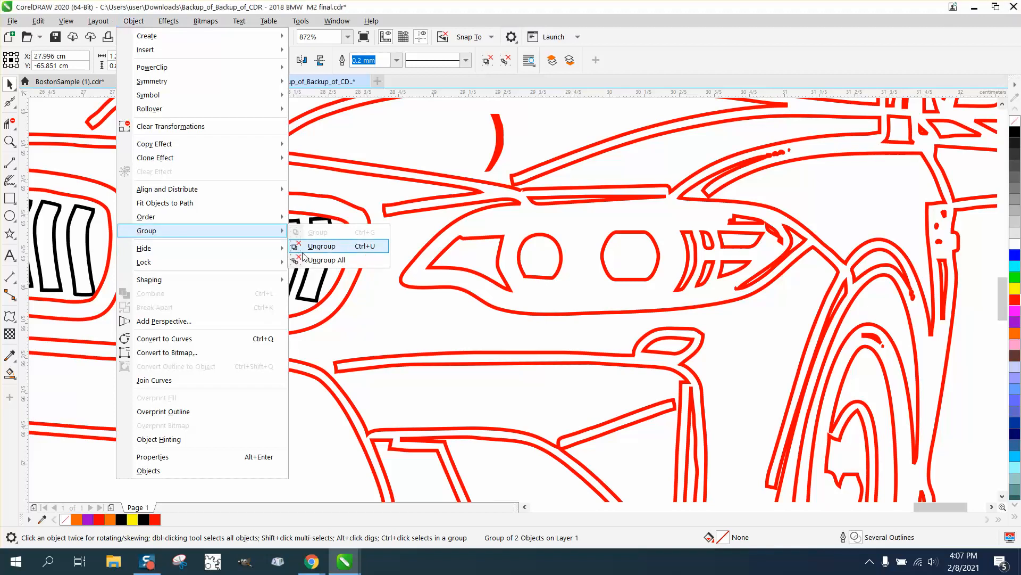
click(322, 246)
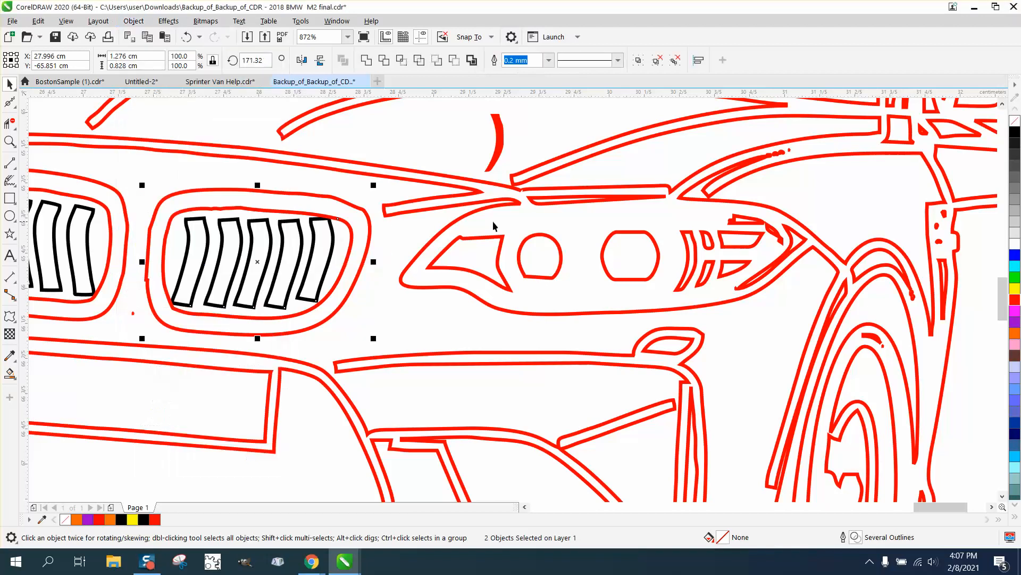
click(214, 242)
click(215, 152)
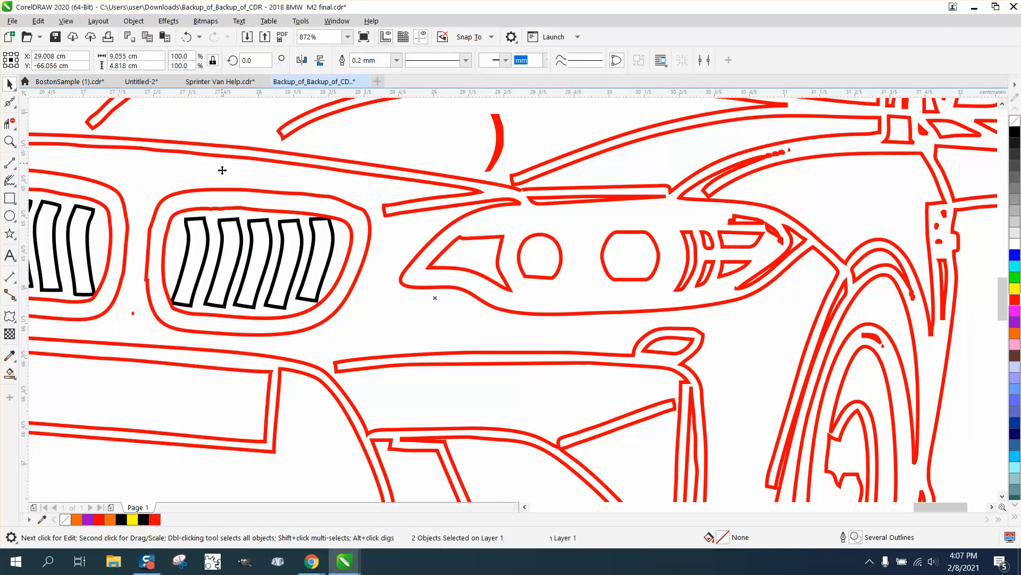
click(207, 226)
key(Delete)
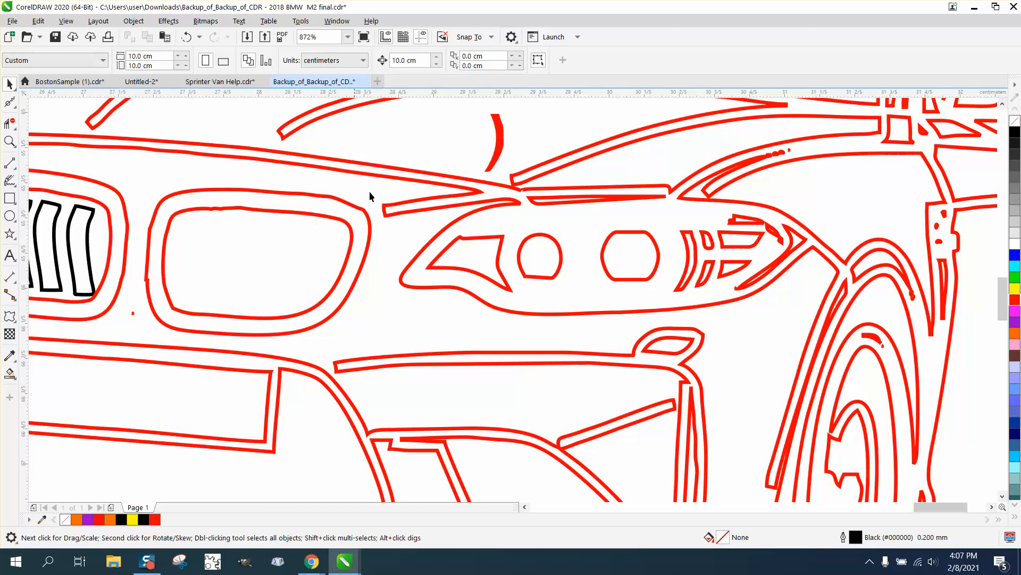
Move the red curved shape inside the right grille frame at about X 27.625, Y -65.85 cm, stretching it to 0.42 cm tall
drag(502, 140, 205, 252)
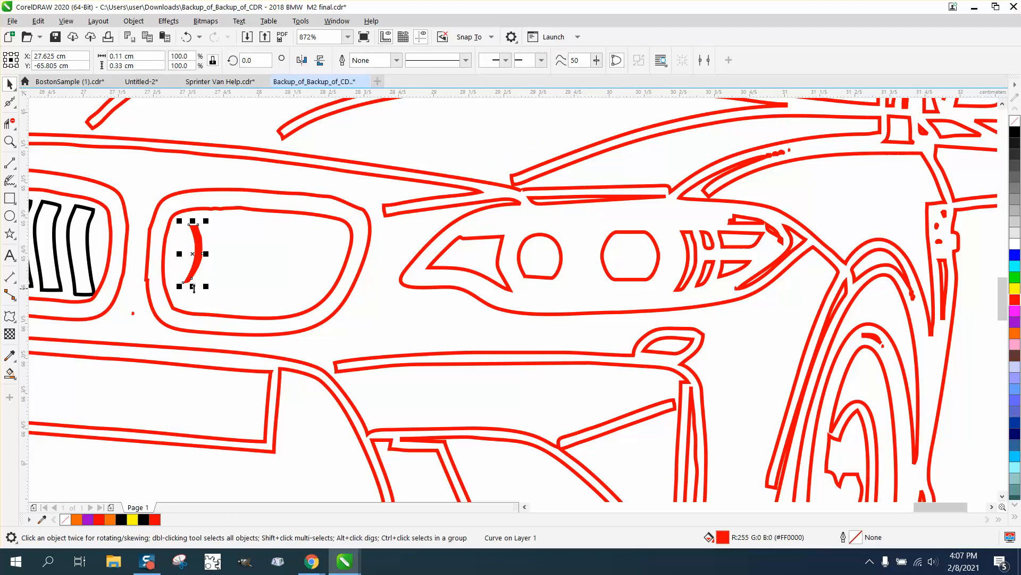
drag(193, 288, 193, 302)
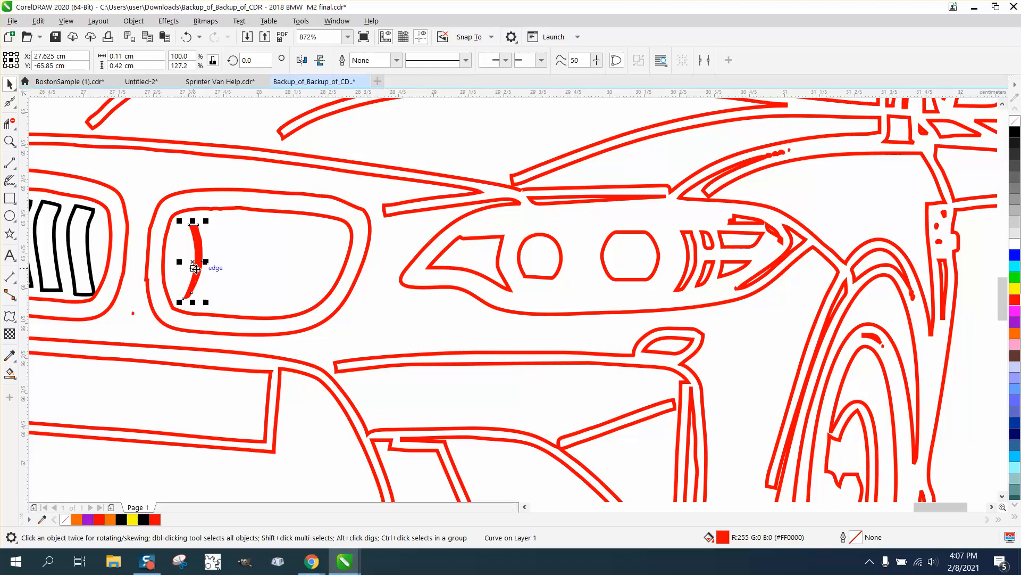
click(196, 273)
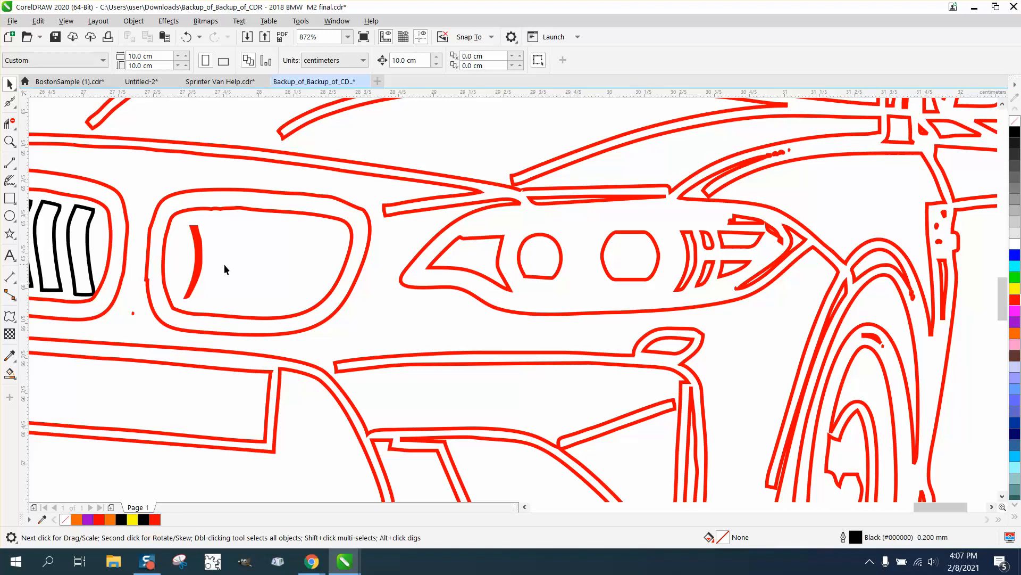
Shift the red slat to about X 27.57 cm and copy it to about X 28.352 cm inside the same grille frame, shortening the copy to 0.349 cm
click(198, 263)
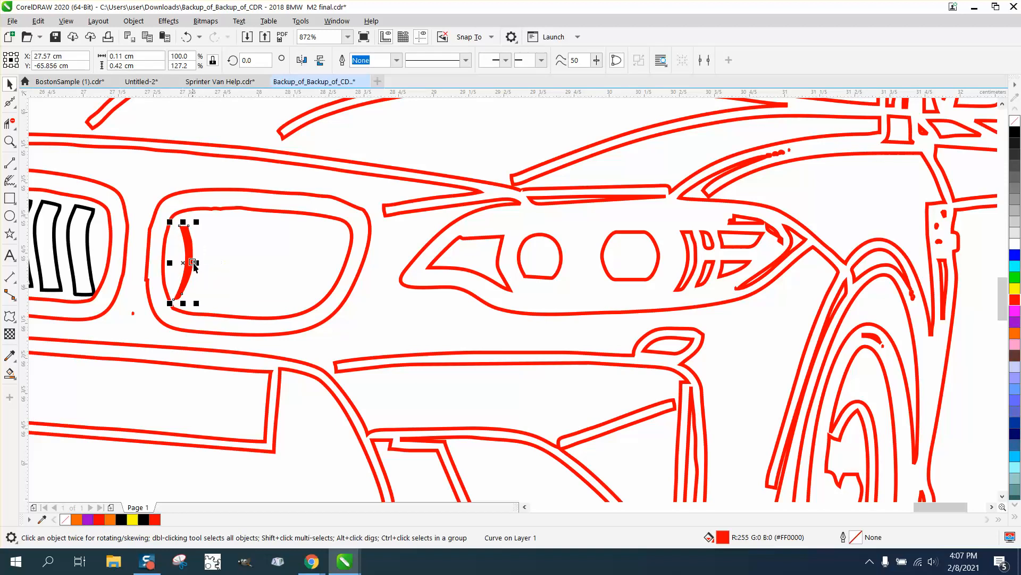
drag(186, 268, 322, 261)
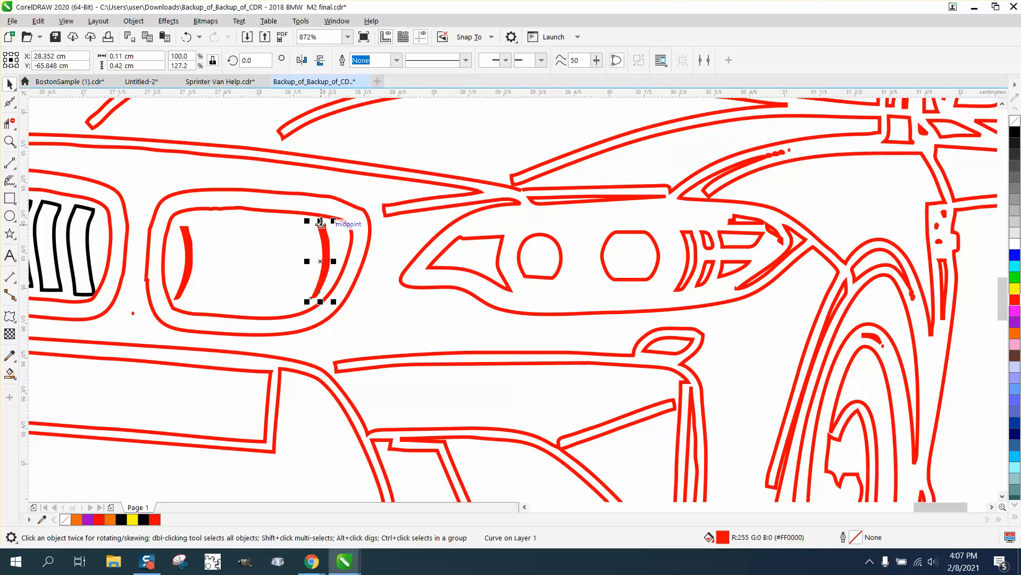
drag(321, 222, 321, 227)
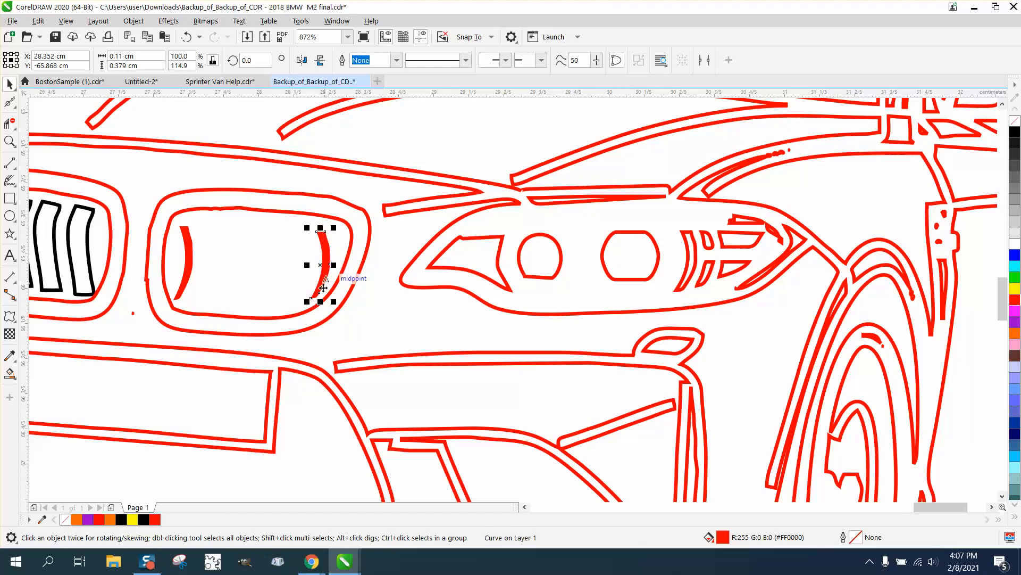
drag(320, 301, 320, 296)
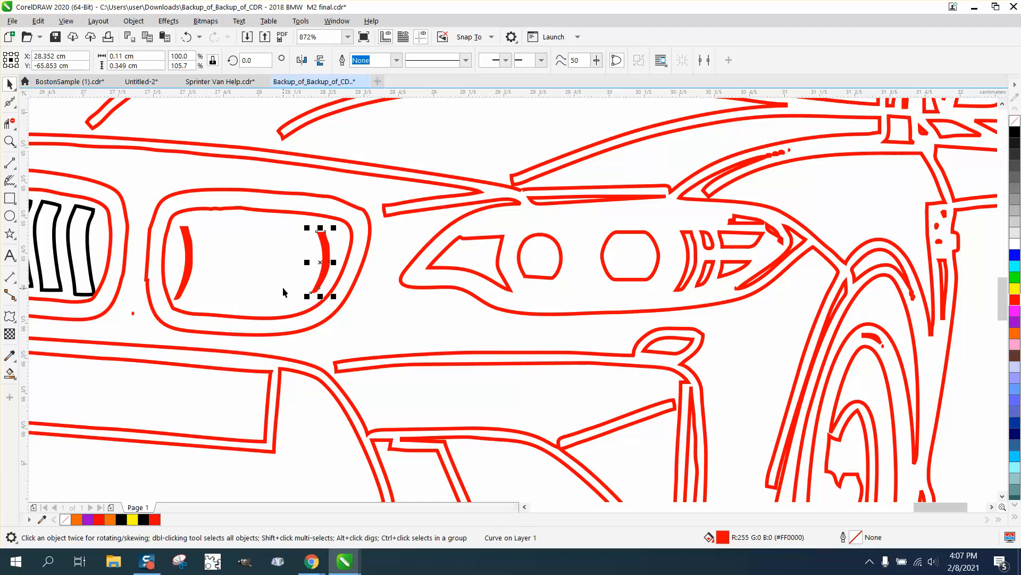
Blend the two red slats in the right kidney grille with 3 intermediate steps
shift+click(193, 260)
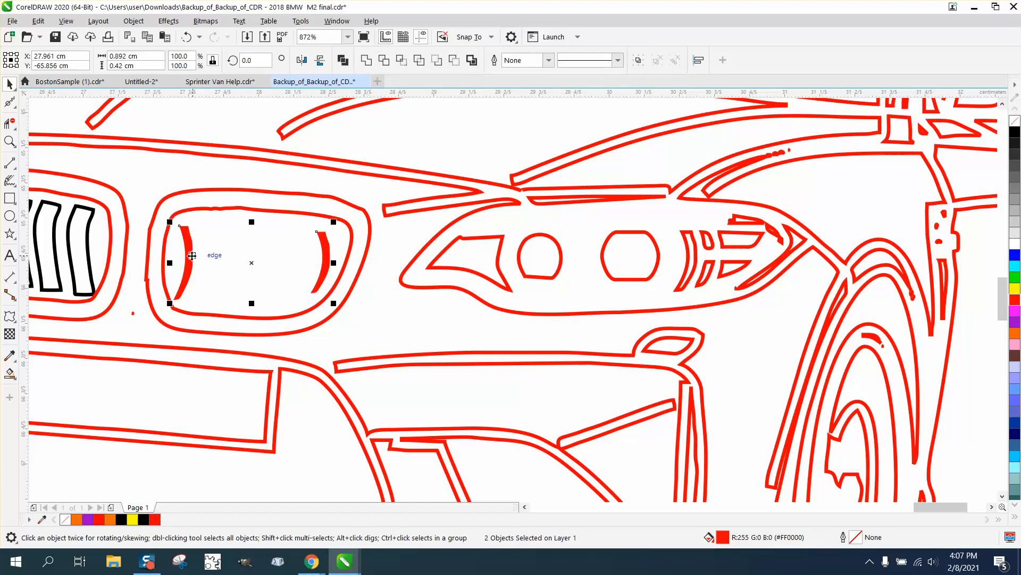
click(169, 22)
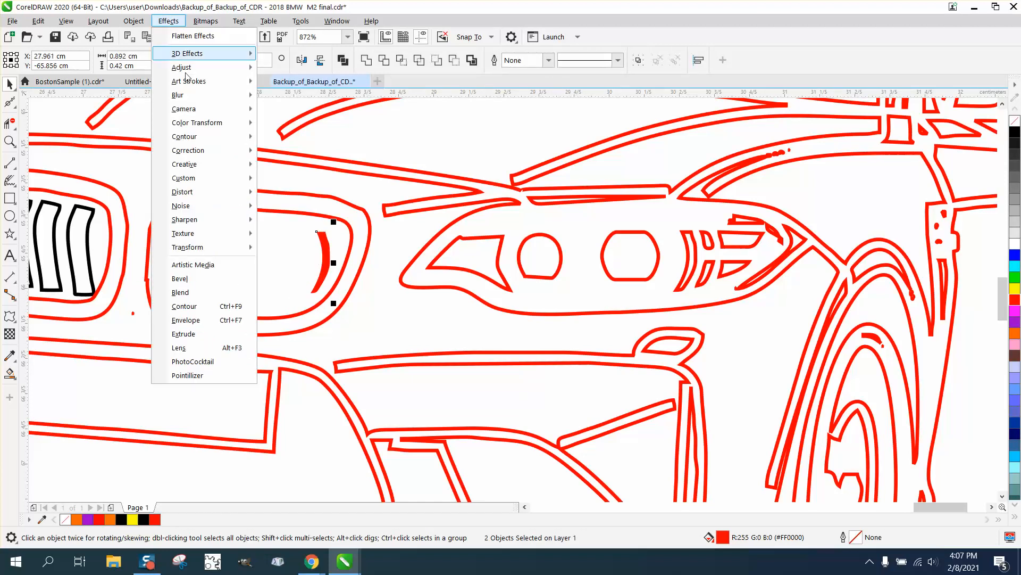
click(206, 293)
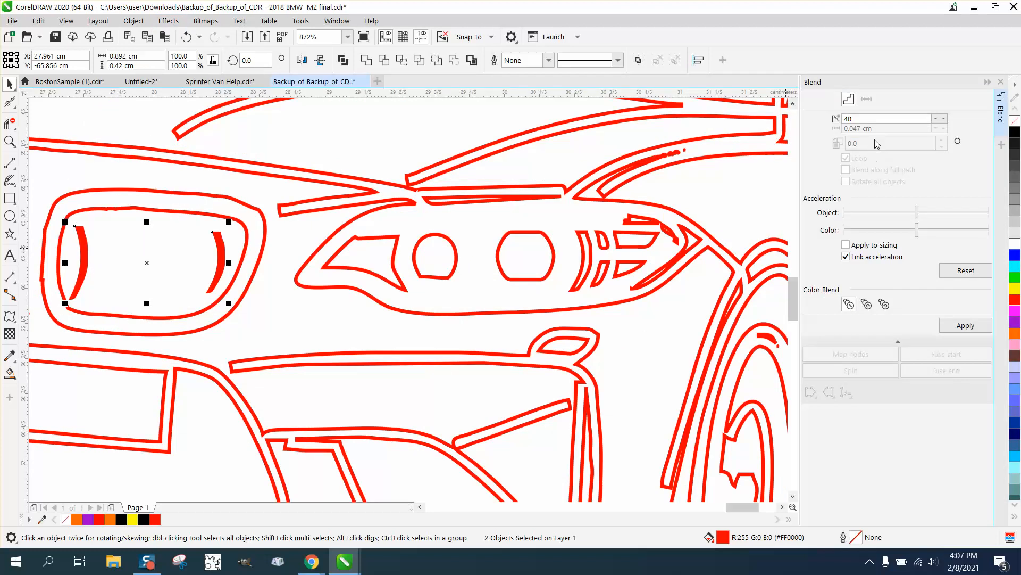
click(853, 120)
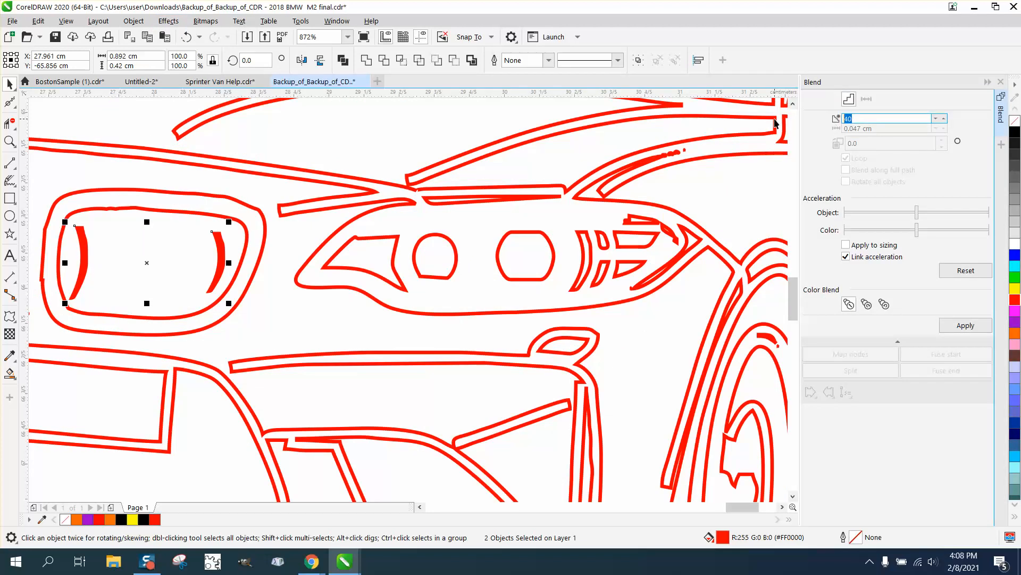
text(3)
click(973, 330)
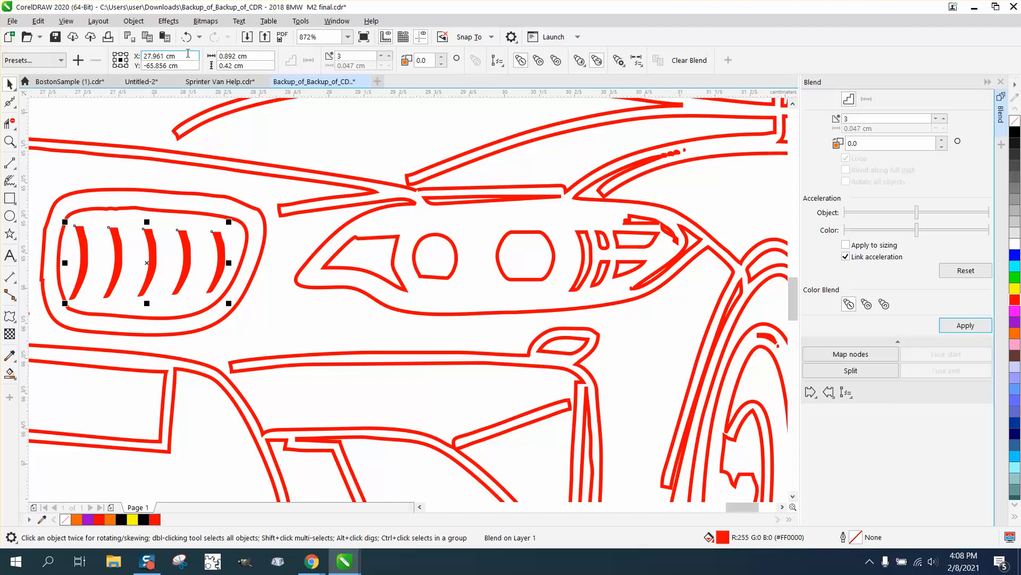
Increase the grille slat blend to 4 intermediate steps and apply it
click(944, 118)
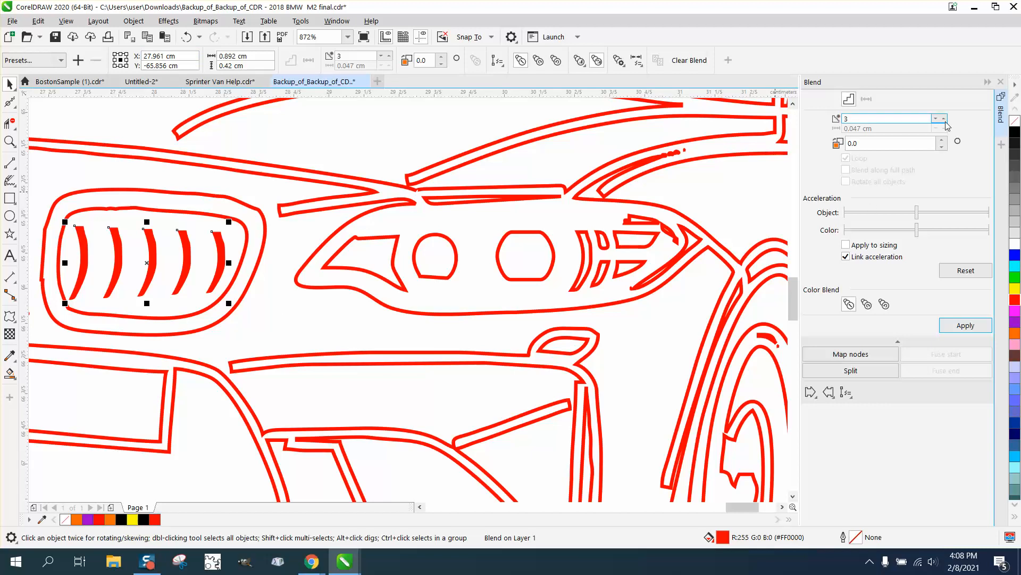
click(964, 325)
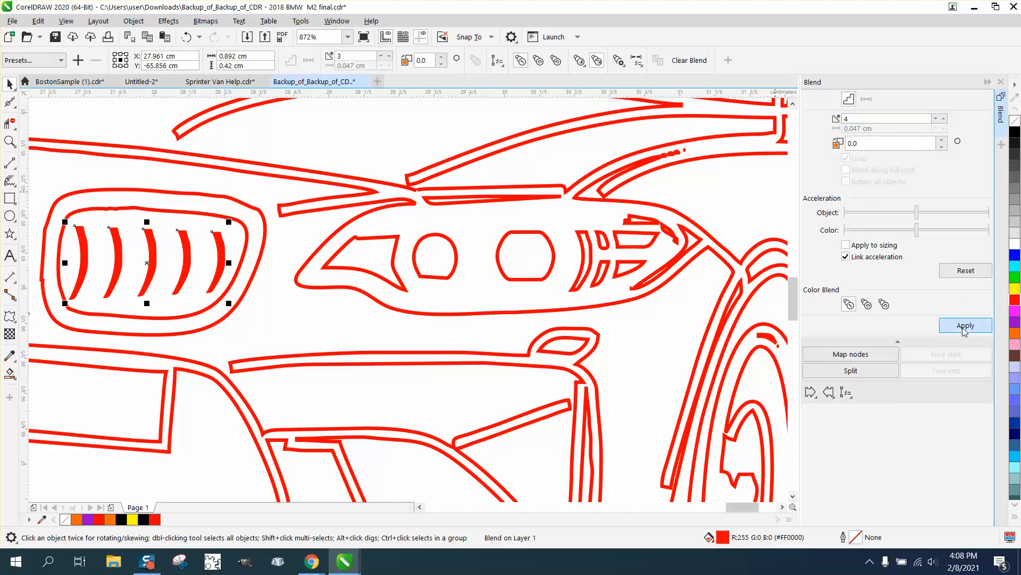
scroll(649, 323, down, 3)
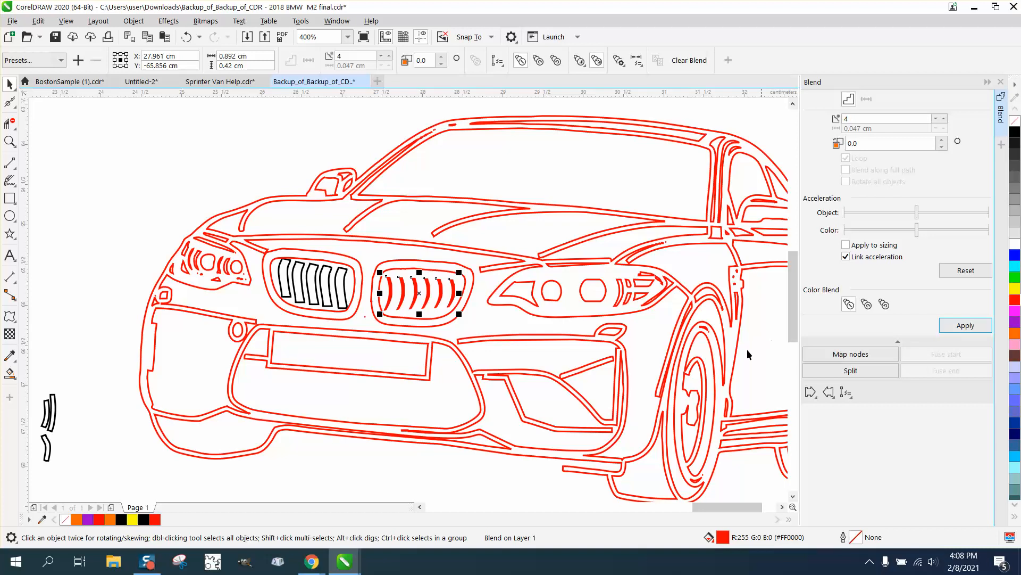
click(9, 141)
drag(248, 237, 616, 386)
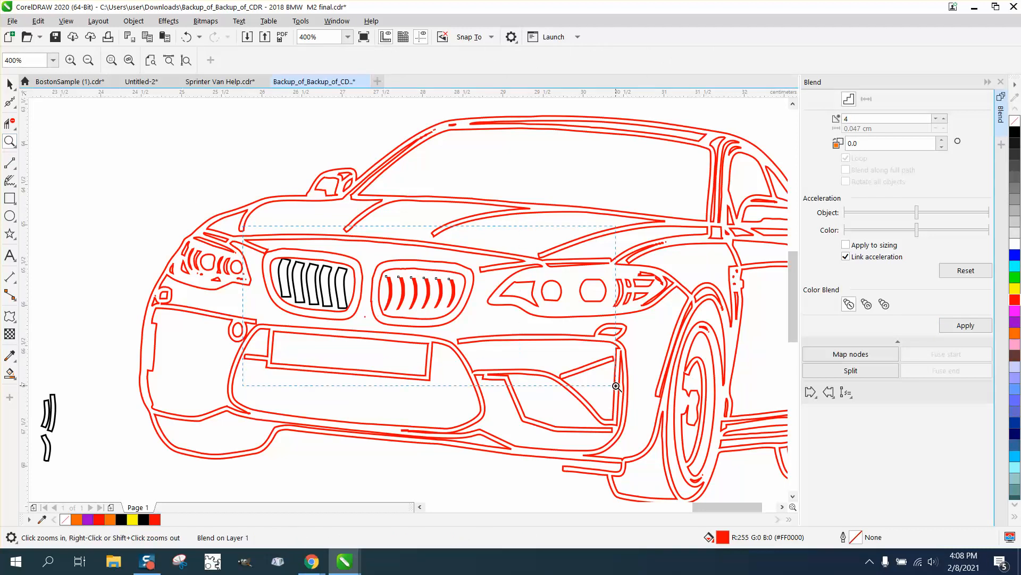
right_click(505, 343)
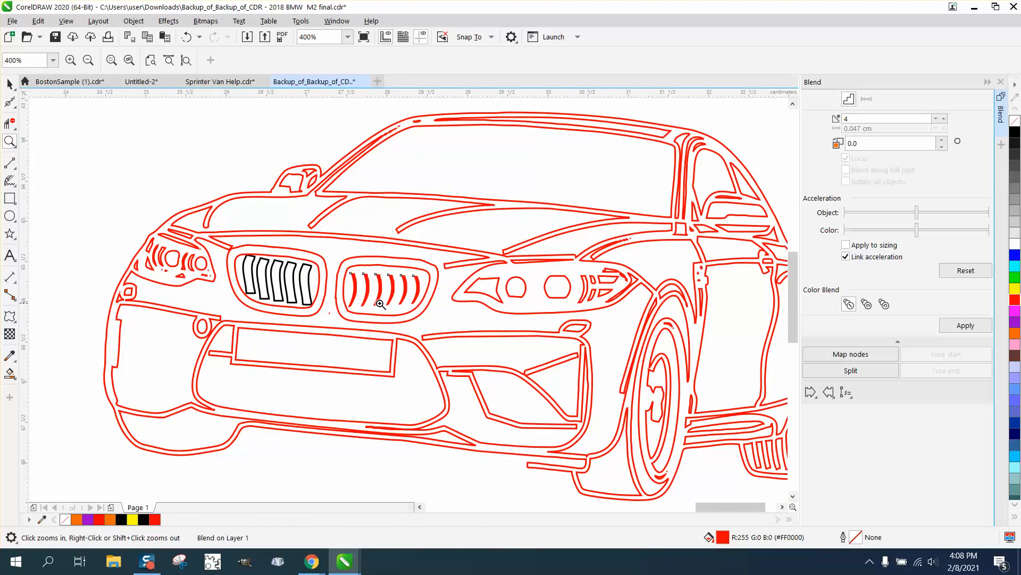
right_click(507, 320)
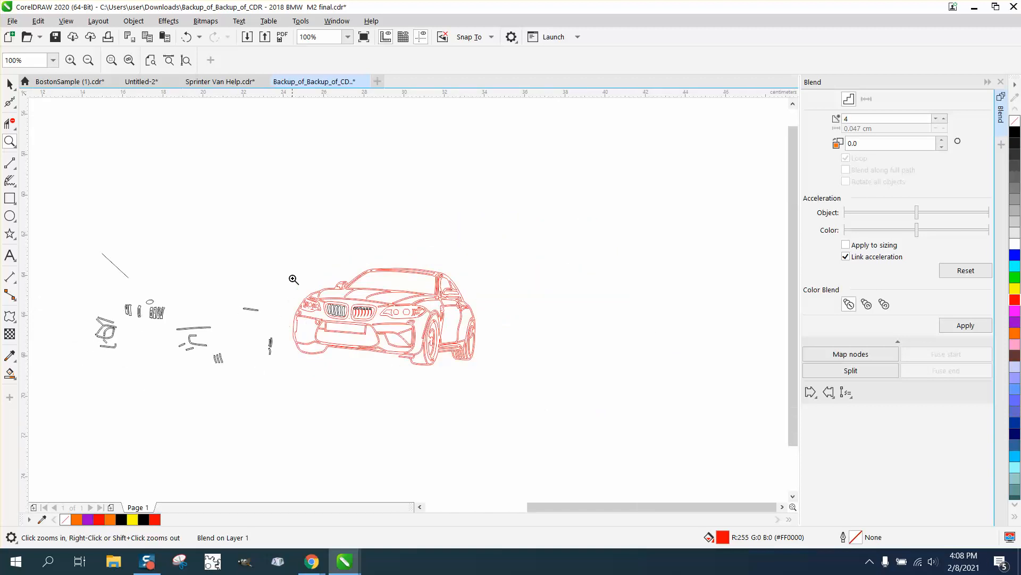
drag(280, 249, 575, 388)
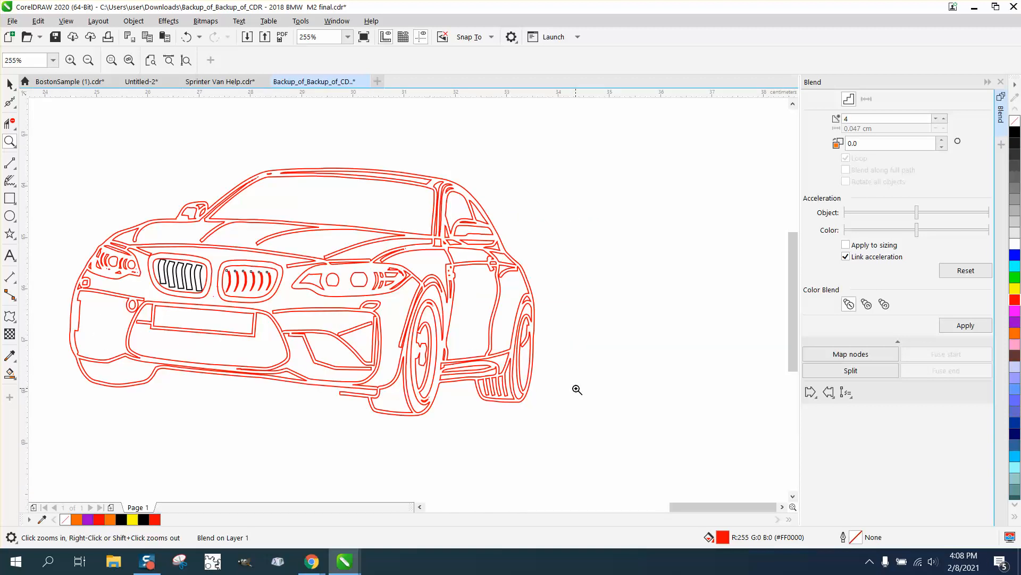